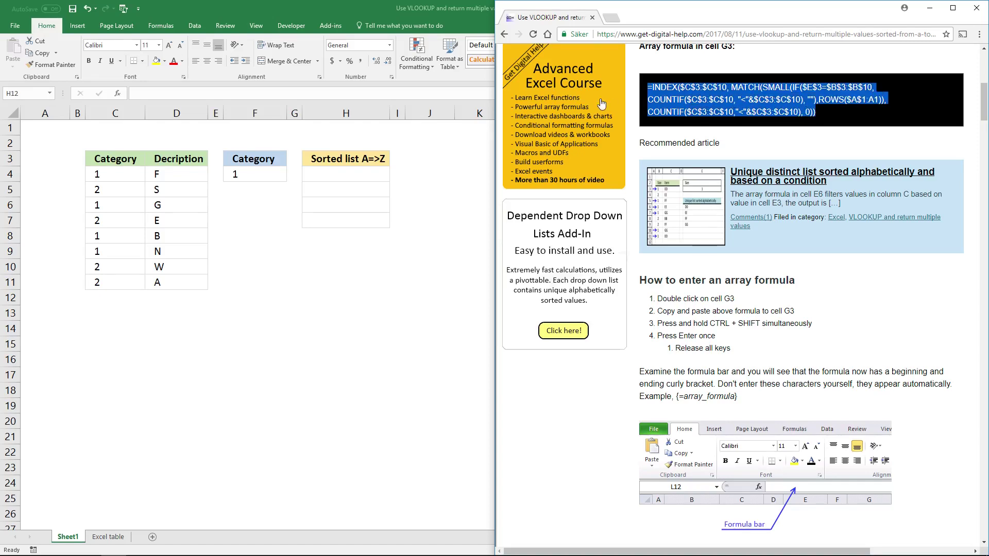
Step: Paste the copied INDEX, MATCH and SMALL array formula into cell H4 under Sorted list A=>Z
click(356, 174)
click(355, 173)
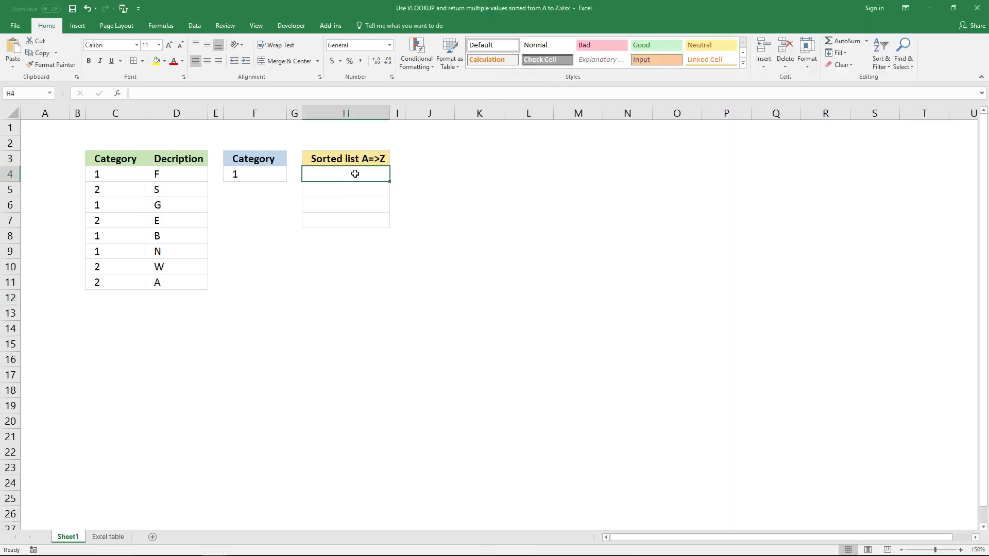
click(314, 93)
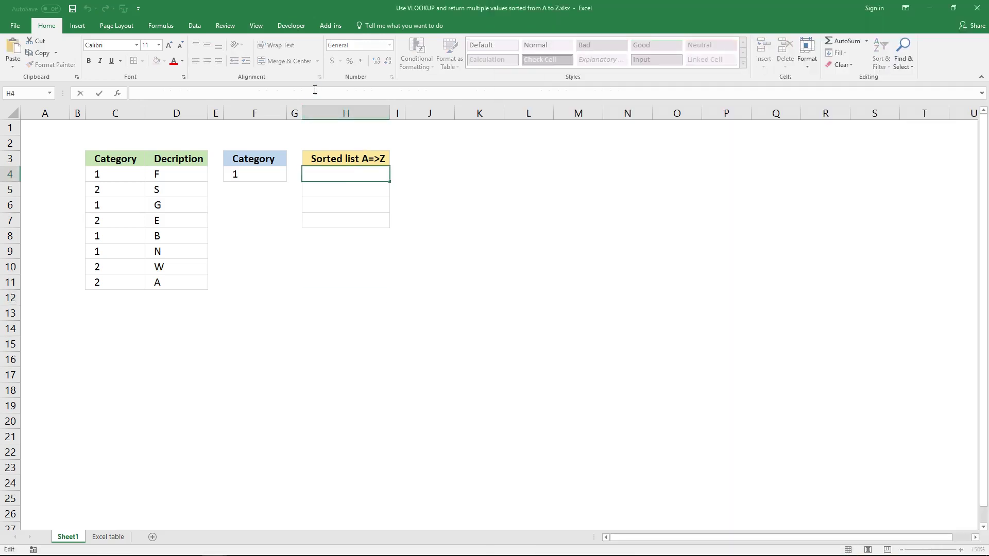
text(=INDEX($C$3:$C$10, MATCH(SMALL(IF($E$3=$B$3:$B$10, COUNTIF($C$3:$C$10, "<"&$C$3:$C$10), ""),ROWS($A$1:A1)), COUNTIF($C$3:$C$10,"<"&$C$3:$C$10), 0)))
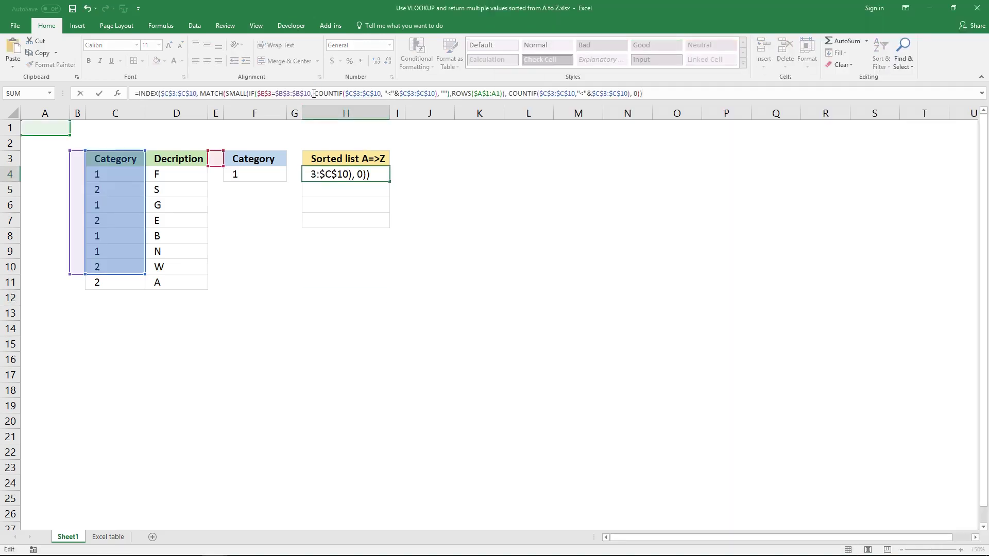
Step: Move the criterion reference in the formula's IF test to the category cell $F$4
click(314, 93)
click(263, 94)
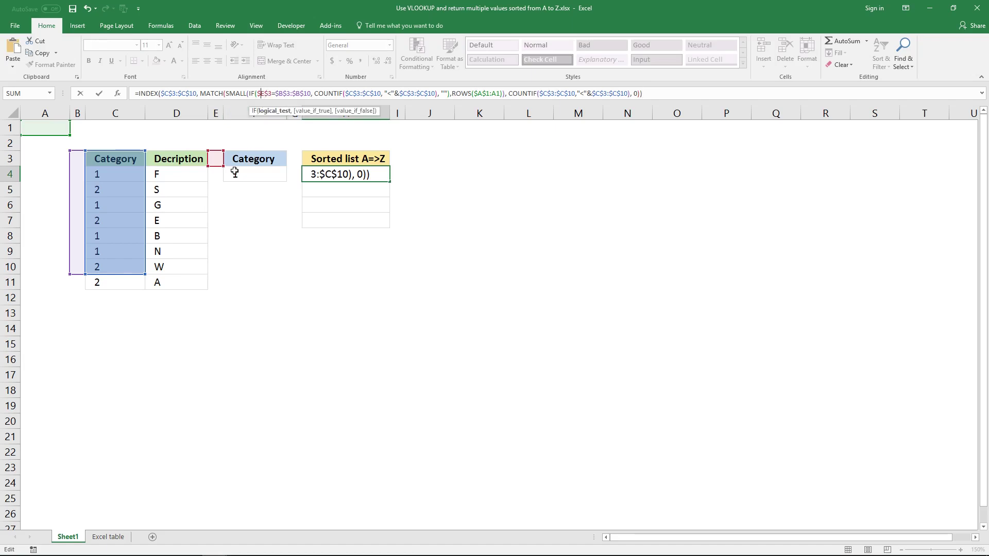
drag(216, 168, 236, 180)
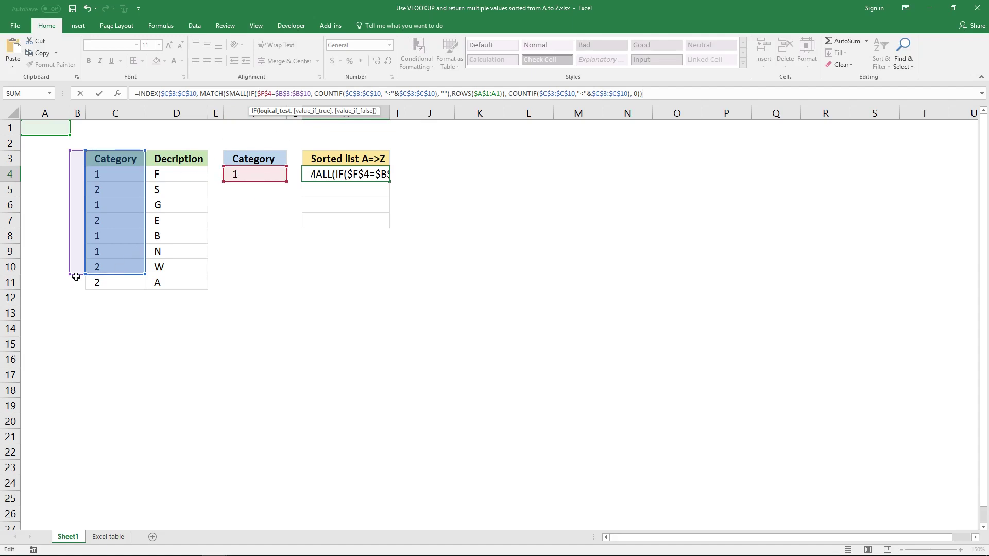
Step: Redirect the IF comparison range, the INDEX range and all COUNTIF ranges in the H4 formula to $D$4:$D$11
drag(76, 277, 163, 214)
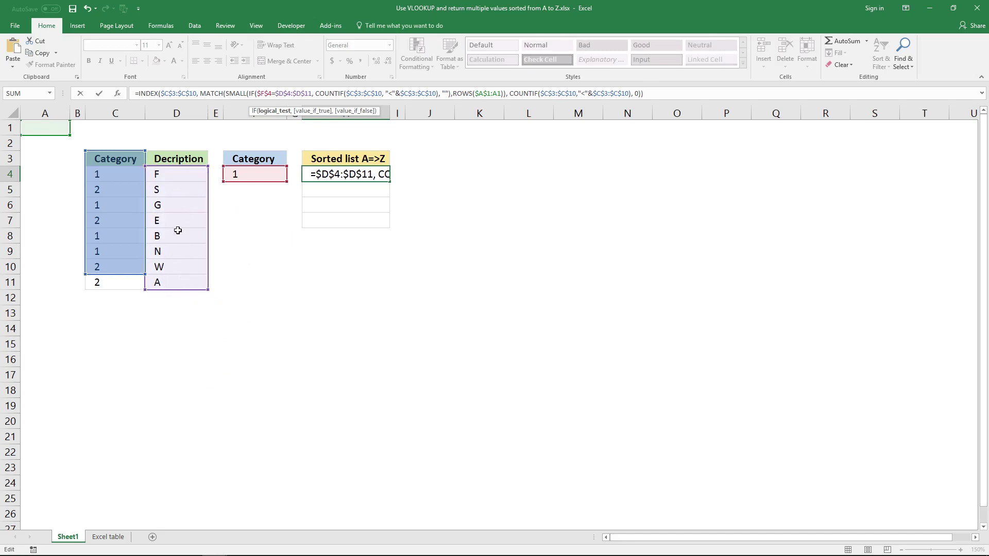
drag(144, 265, 183, 289)
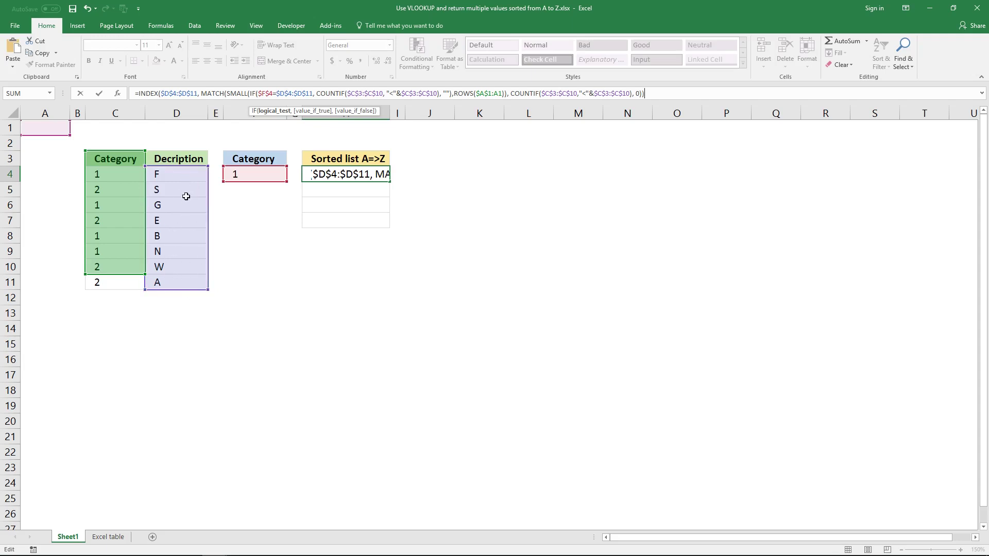
drag(103, 273, 184, 282)
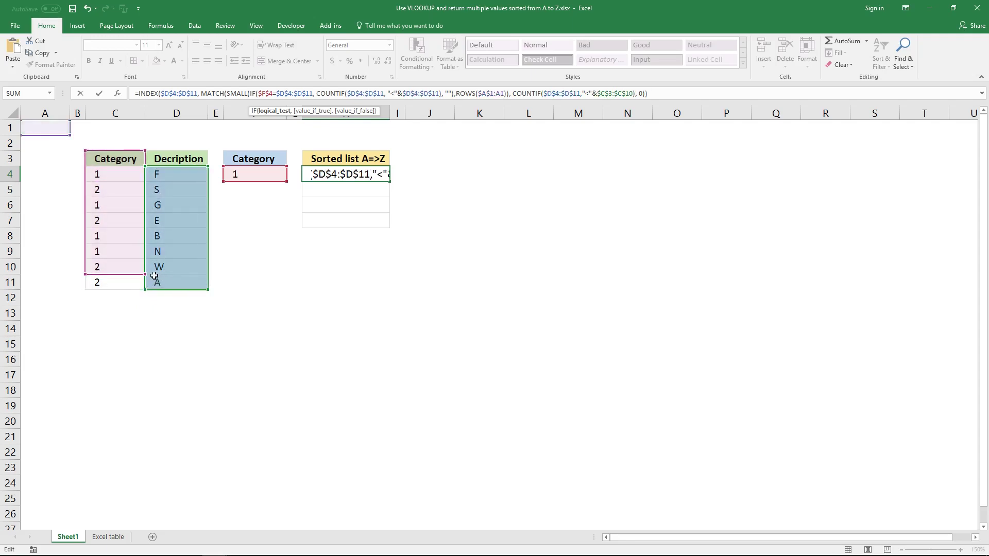
drag(117, 276, 175, 283)
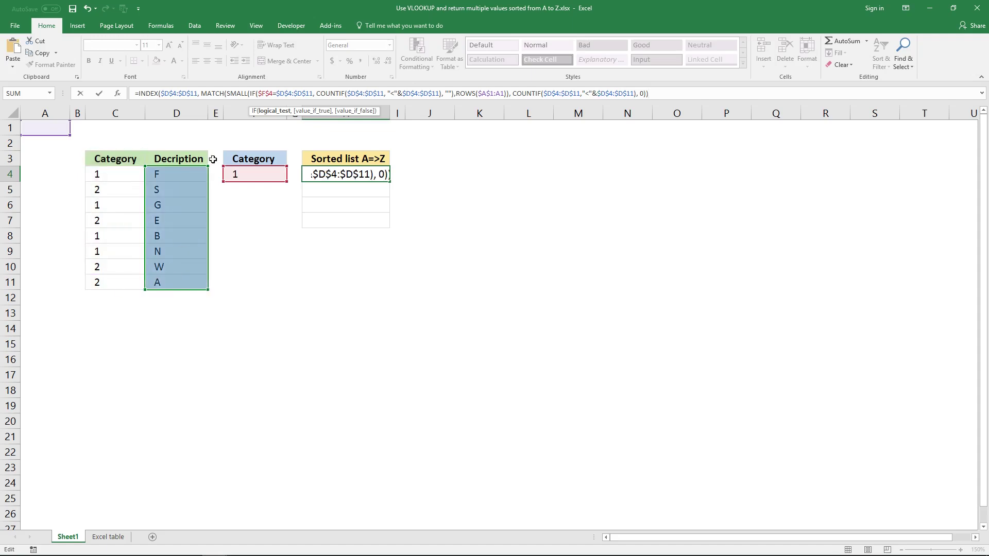
Step: Change the comparison range in the formula's IF test to the category values $C$4:$C$11
click(287, 92)
text(C$4:$)
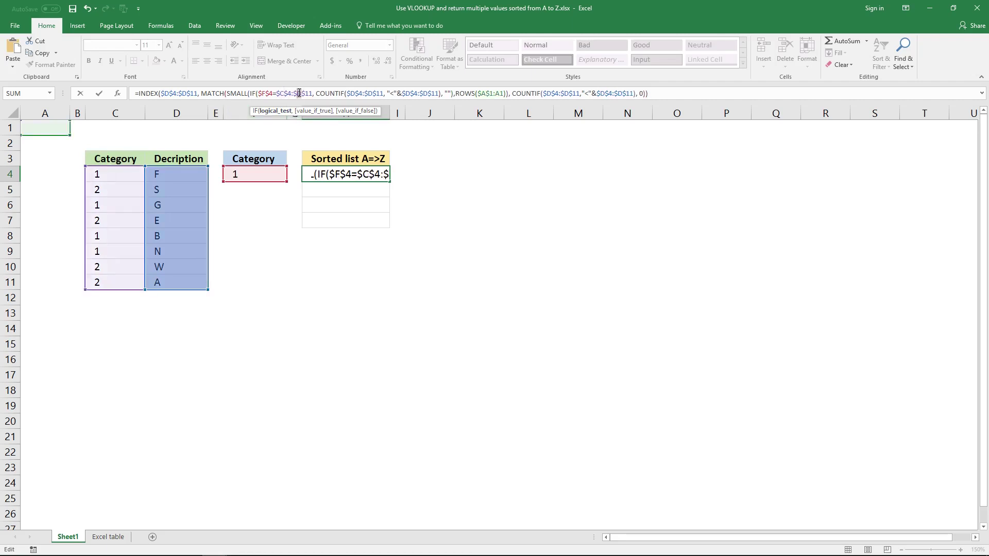
text(C)
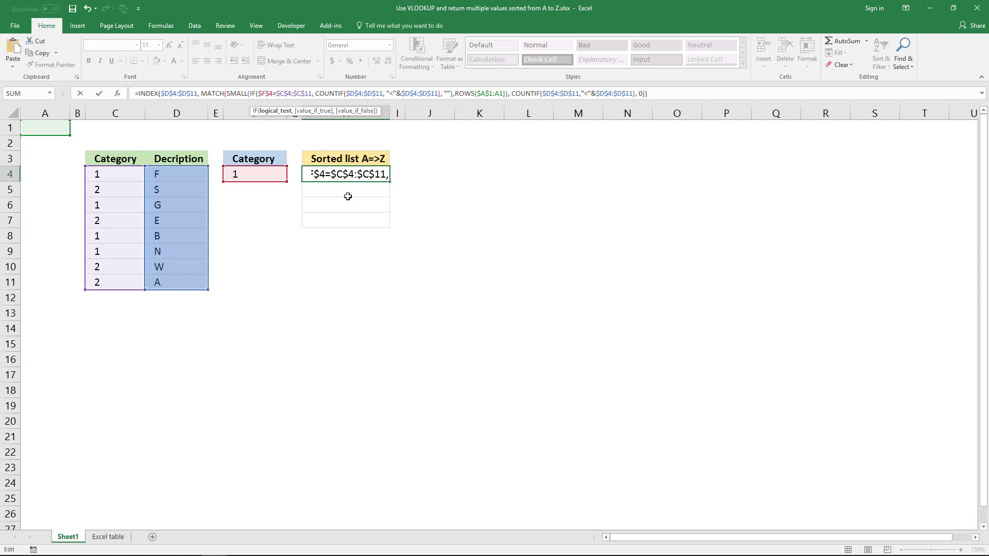
Step: Enter the H4 formula as an array formula and copy it down to H7
key(ctrl+shift+Return)
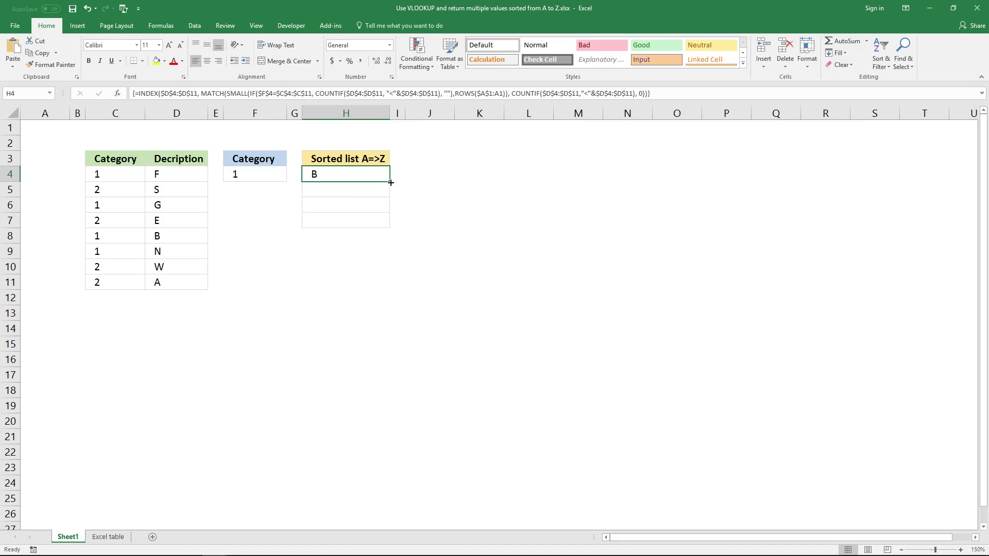
drag(390, 182, 390, 225)
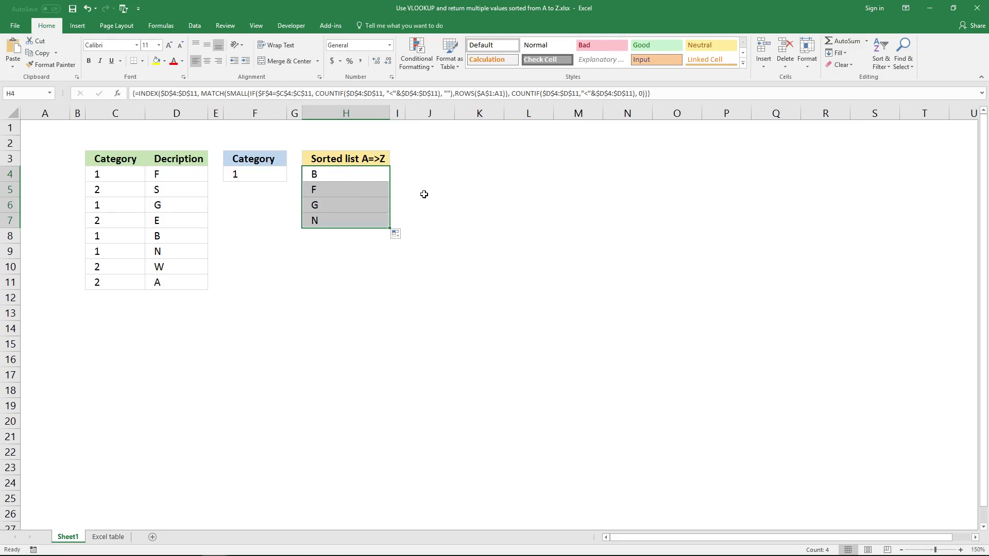
Step: Change the first COUNTIF operator in H4 to ">" and copy the array formula down to H7
click(373, 178)
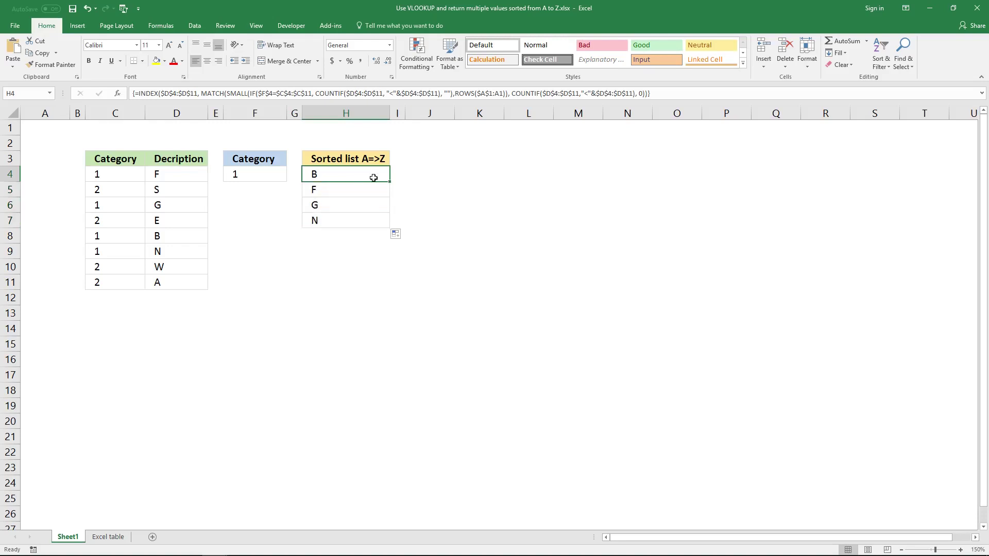
click(394, 94)
key(BackSpace)
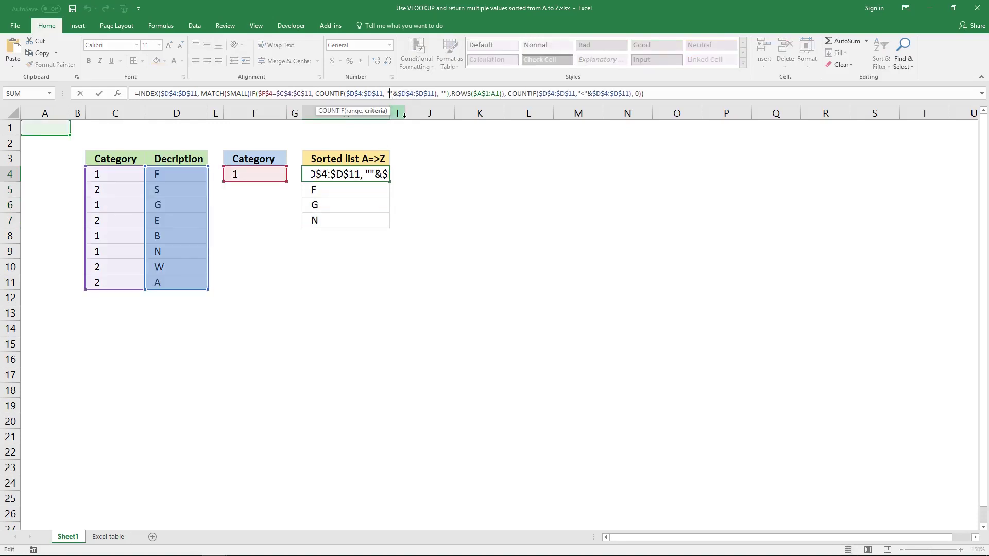
text(>)
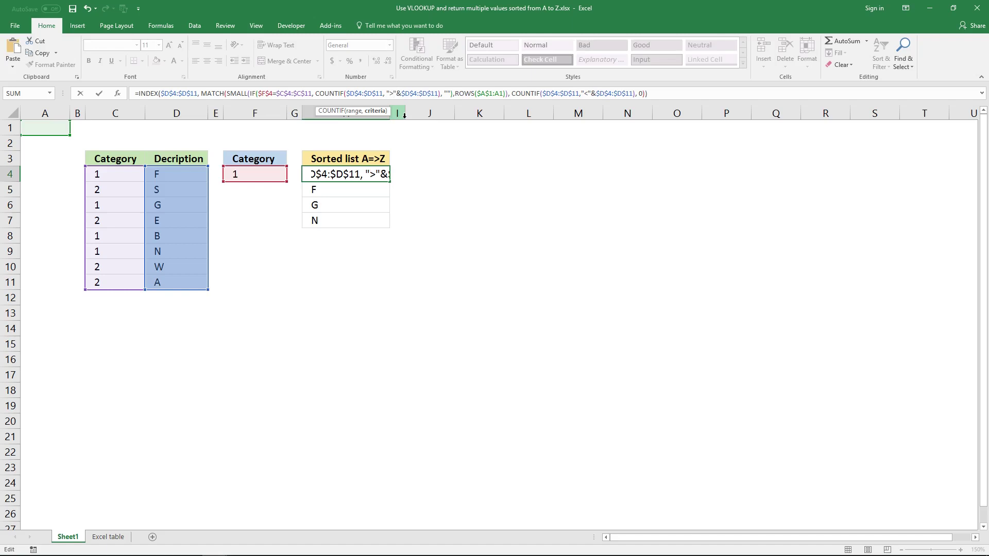
key(ctrl+shift+Return)
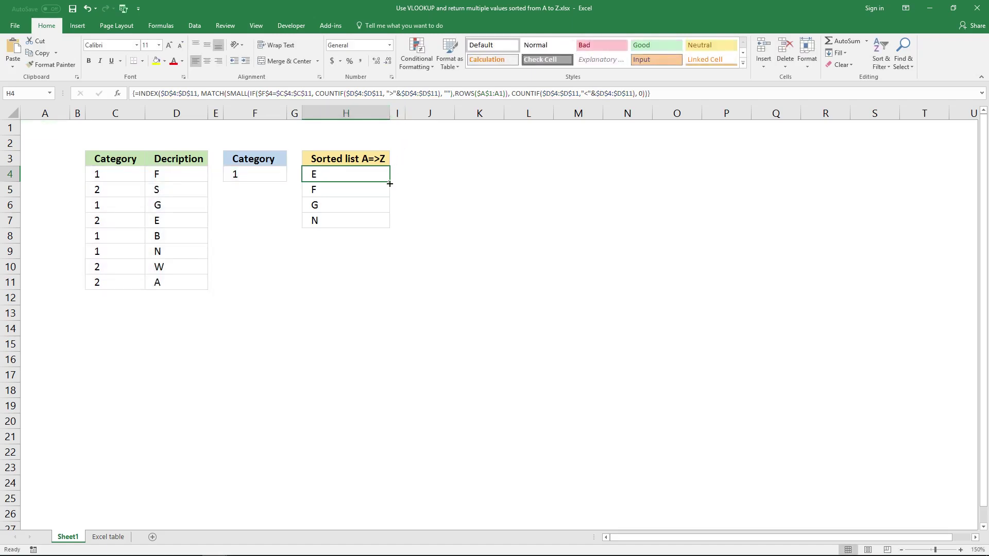
drag(390, 184, 388, 221)
Step: Change the second COUNTIF operator in H4 to ">" and copy the array formula down to H7
click(374, 171)
click(587, 93)
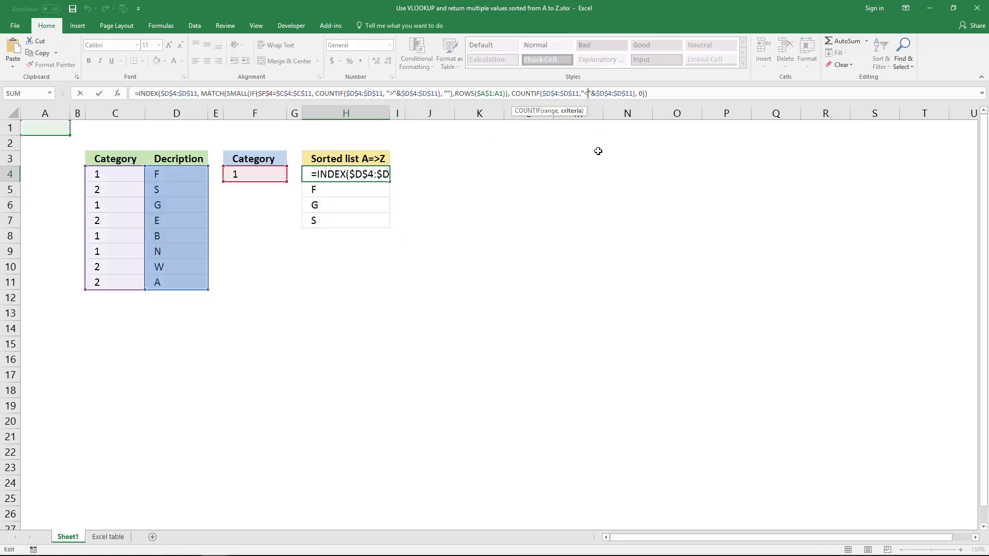
key(BackSpace)
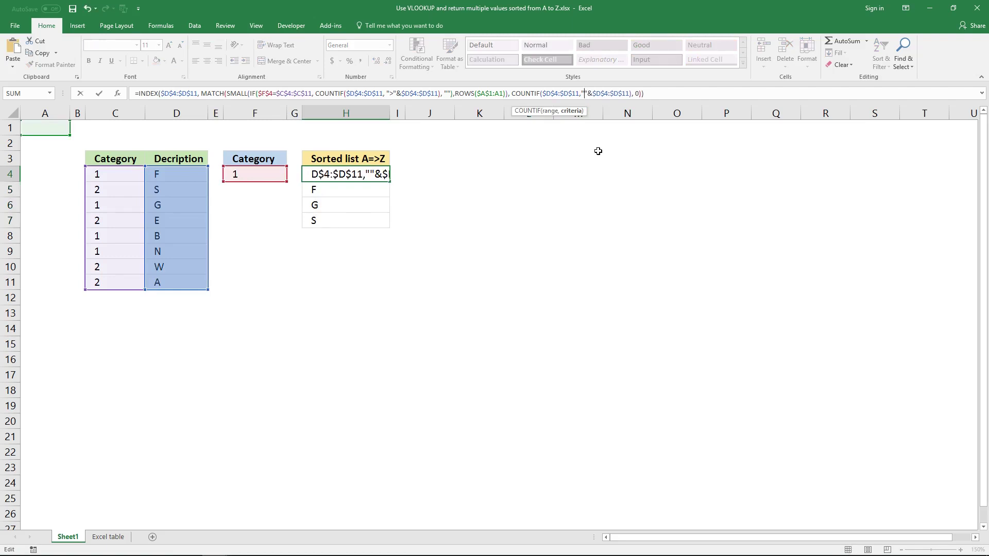
text(>)
key(ctrl+shift+Return)
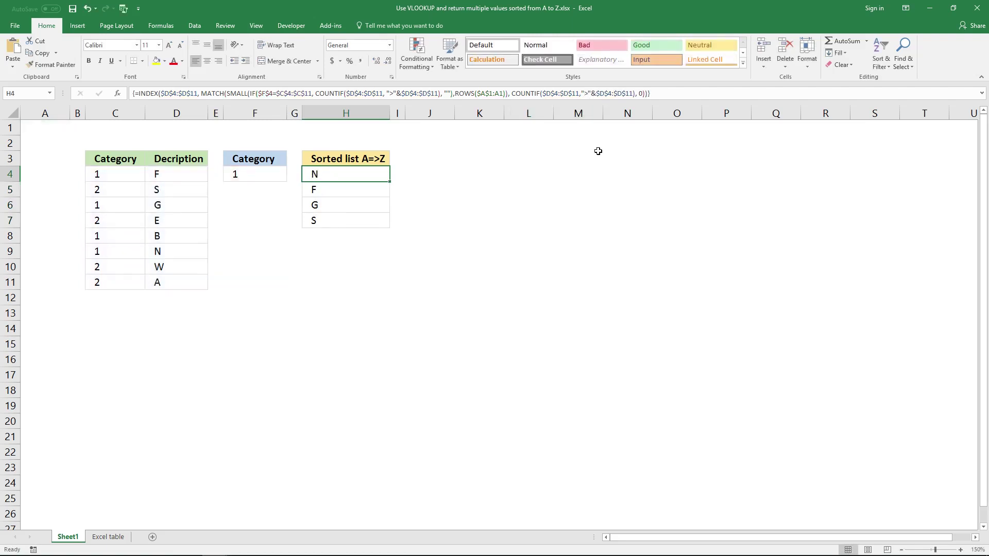
drag(391, 181, 387, 222)
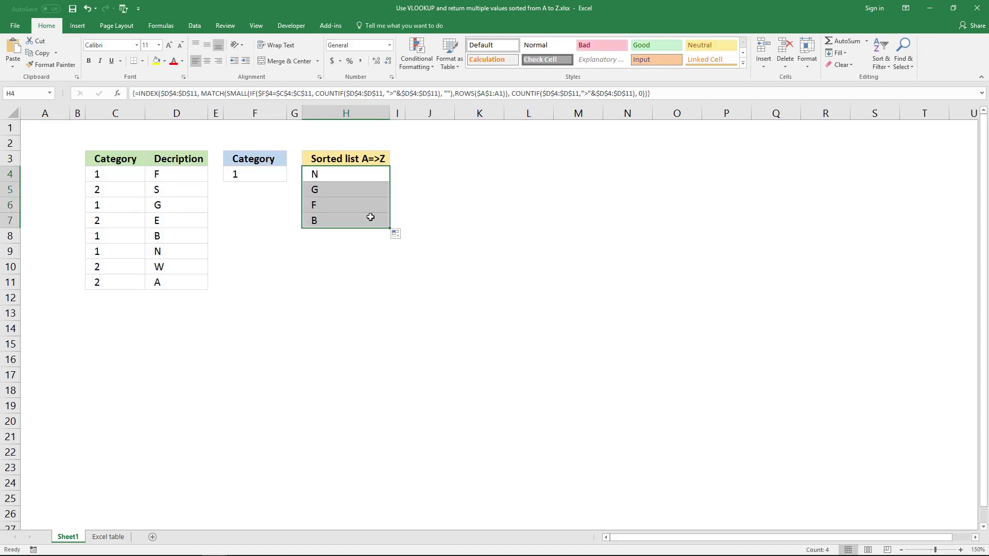
Step: Examine the result formulas, the category criterion in F4, and the source ranges C4:C11 and D4:D11
click(337, 219)
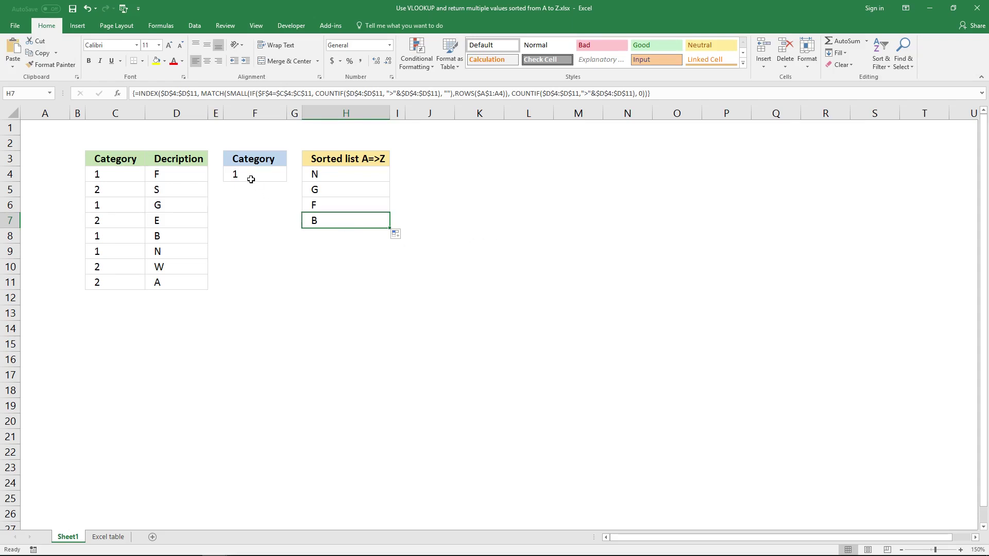
click(350, 168)
click(238, 168)
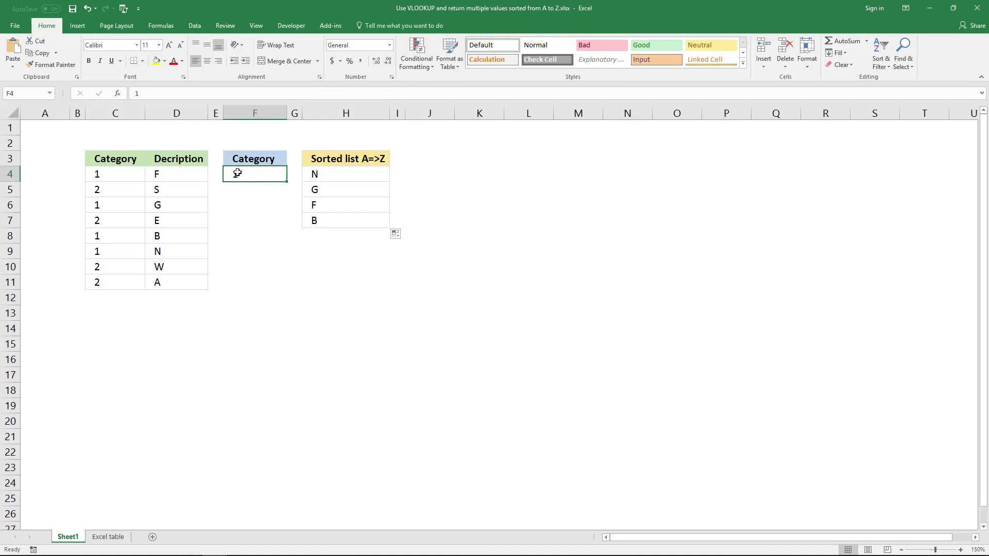
drag(123, 172, 124, 278)
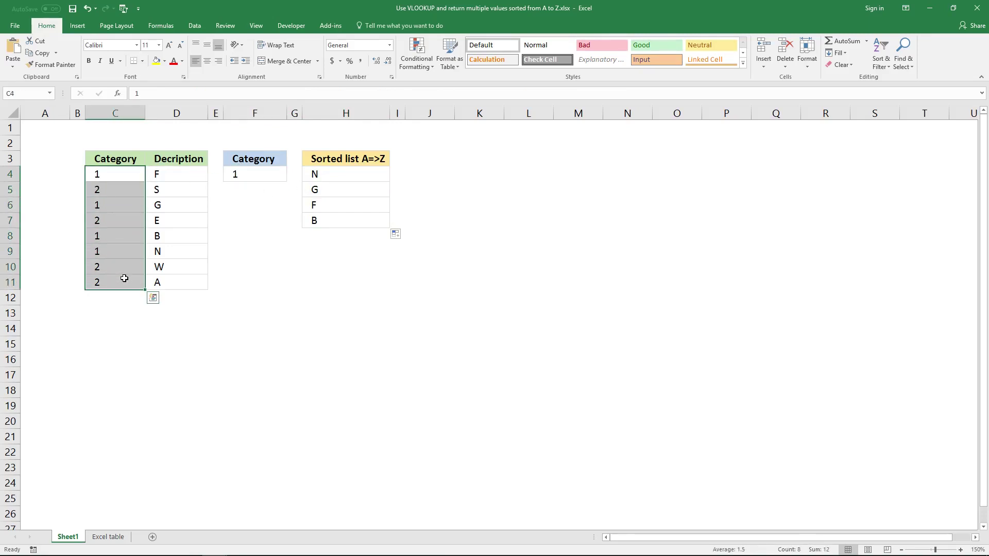
key(shift+BackSpace)
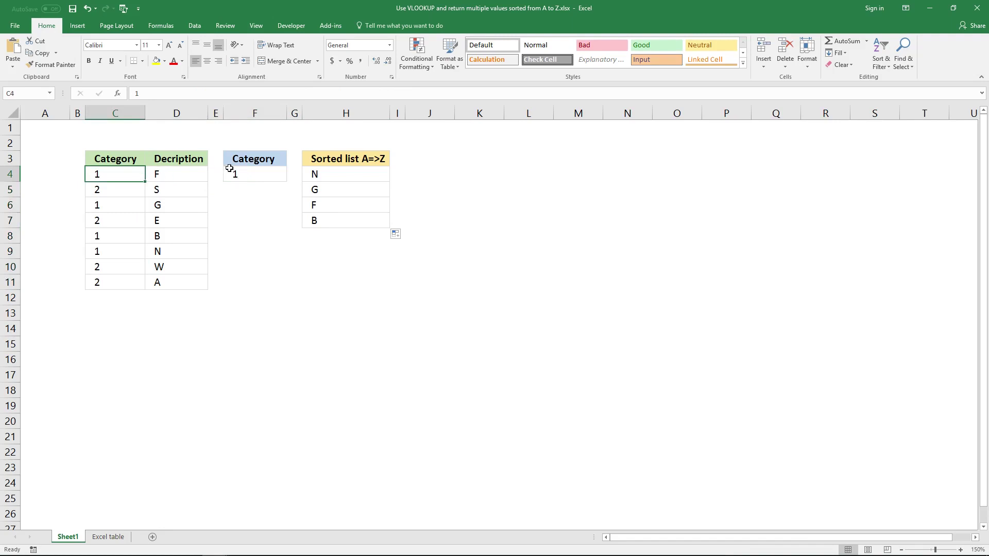
click(229, 170)
click(126, 173)
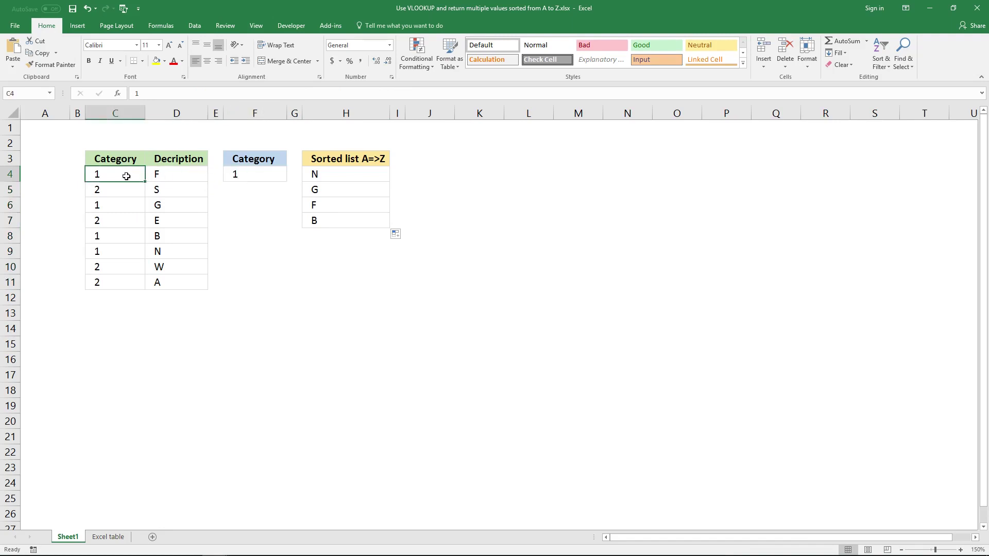
click(186, 171)
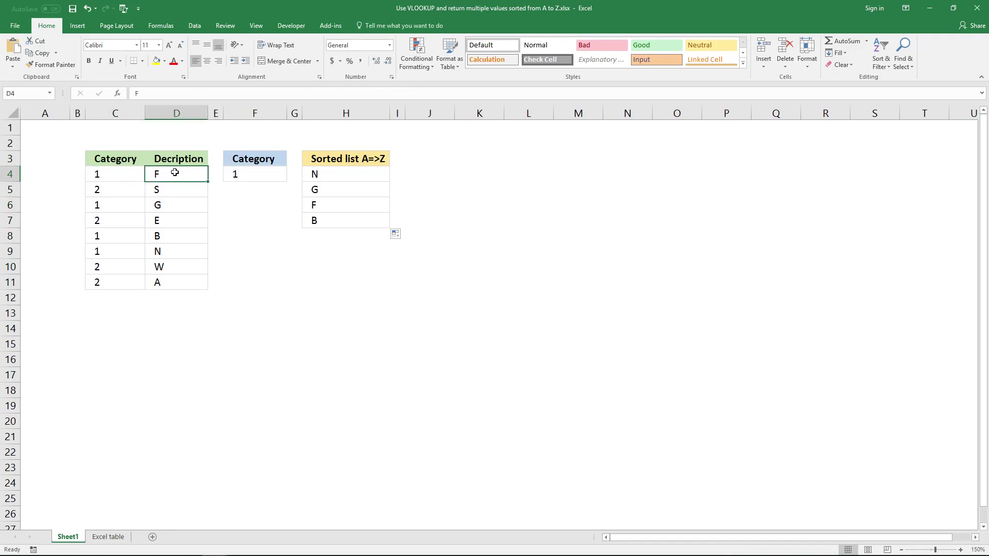
drag(175, 170, 188, 278)
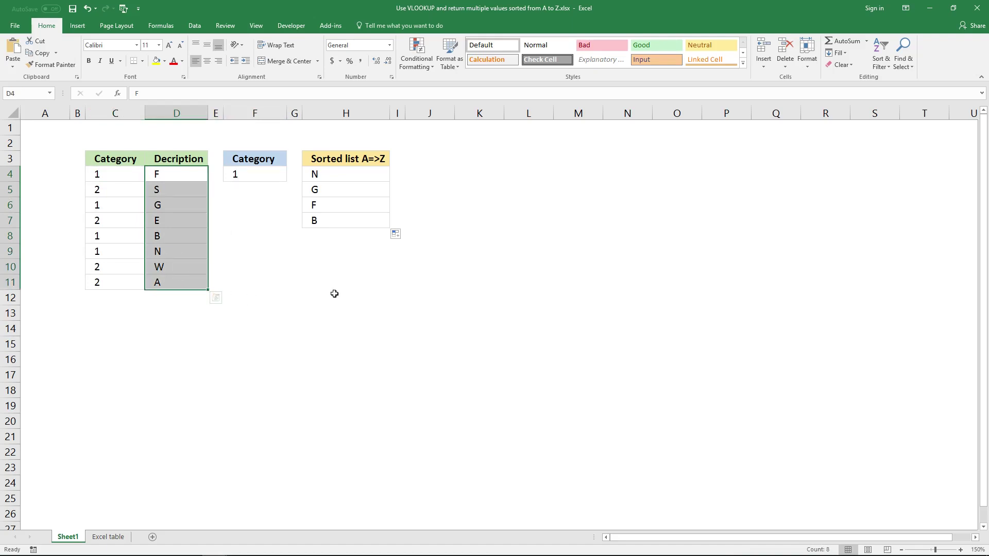
Step: Set the first COUNTIF operator in the H4 formula back to "<"
click(345, 175)
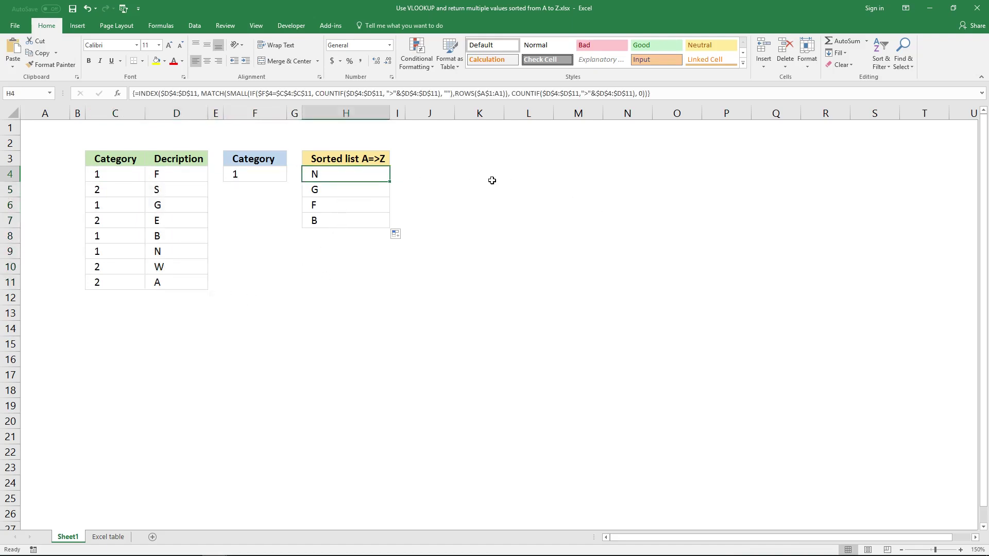
click(412, 94)
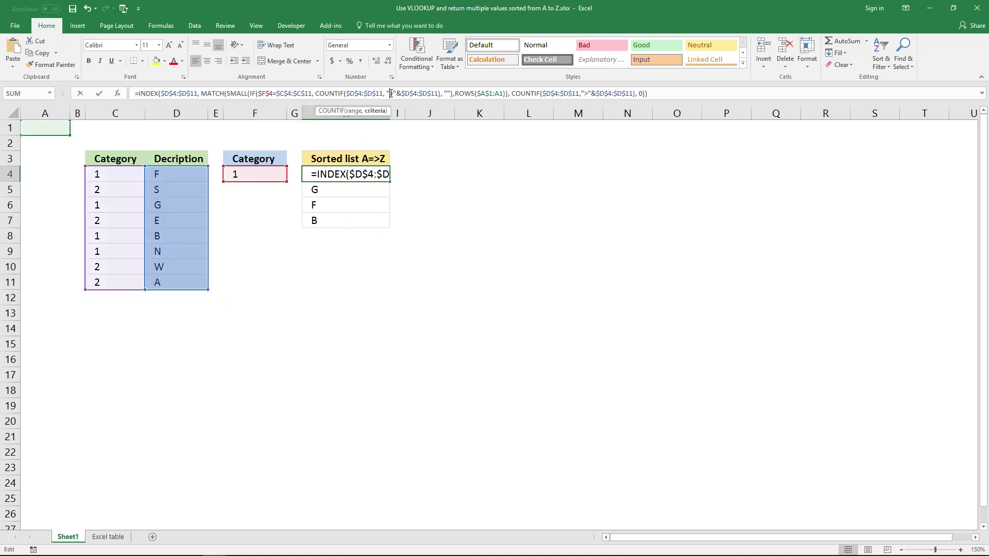
key(Right)
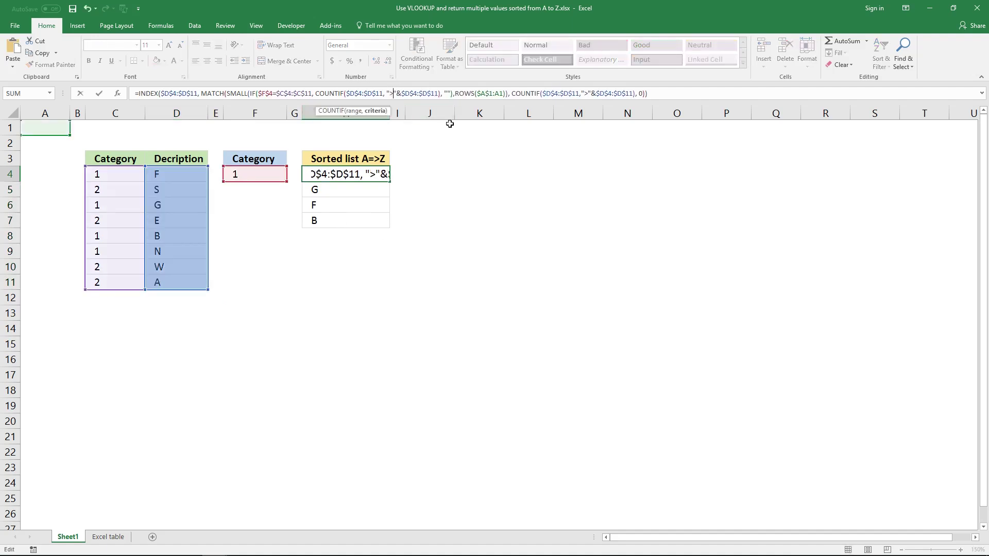
key(BackSpace)
text(<)
Step: Set the second COUNTIF operator in H4 back to "<" and copy the array formula down to H7
click(587, 94)
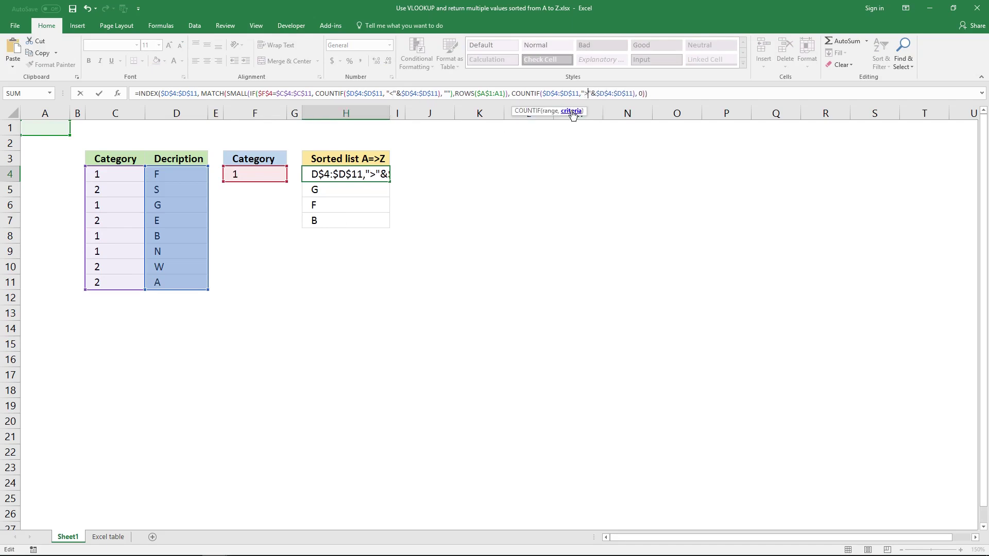
key(ctrl+shift+Return)
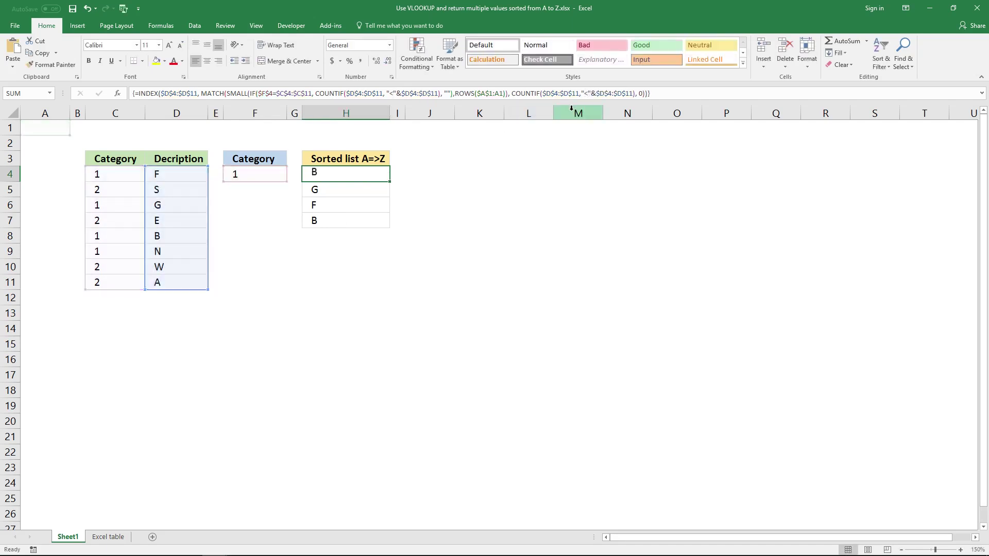
drag(390, 181, 390, 182)
double_click(390, 181)
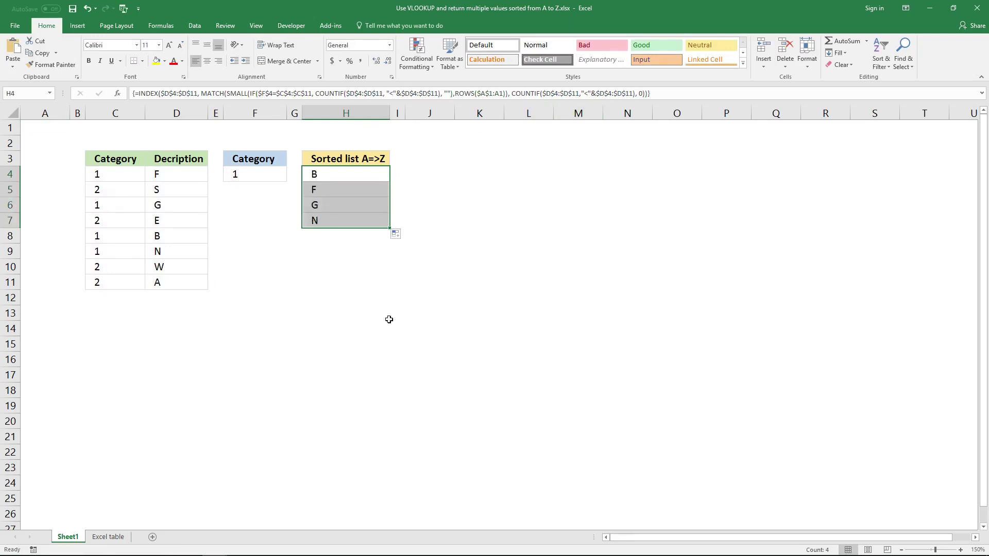
Step: Review the category criterion in F4 against the category values in C4:C11
click(263, 174)
drag(137, 174, 115, 282)
click(435, 172)
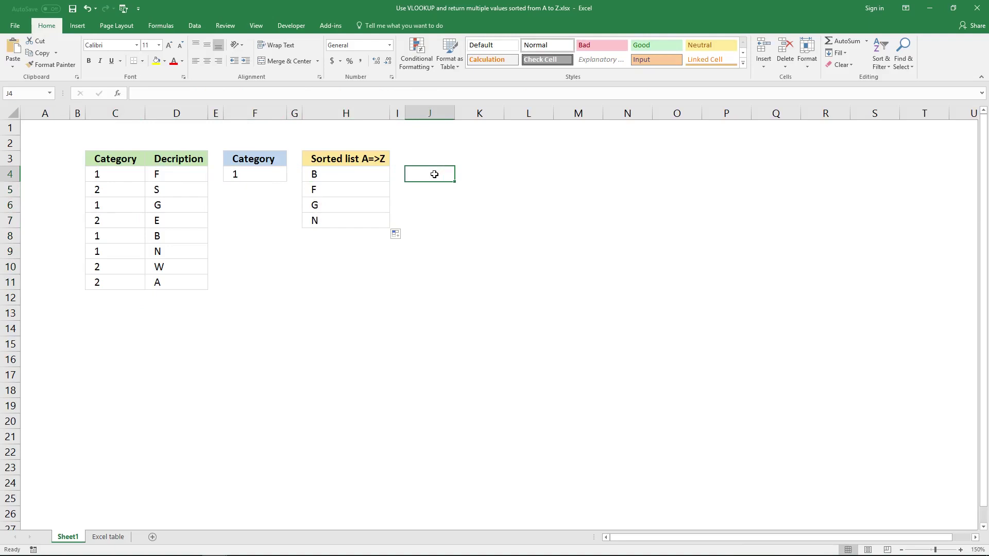
Step: Enter the array formula =$F$4=$C$4:$C$11 in J4 to compare the criterion with every category
text(=)
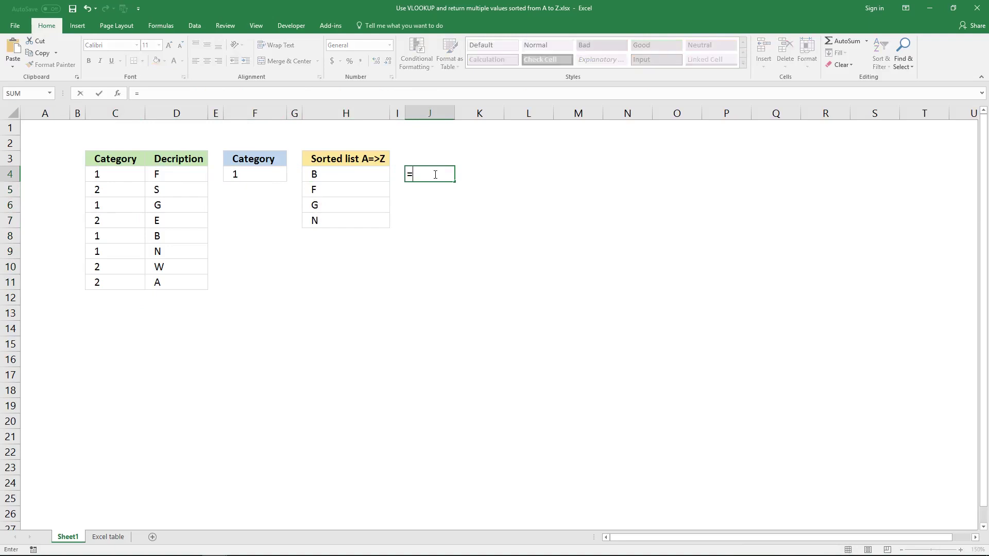
click(238, 175)
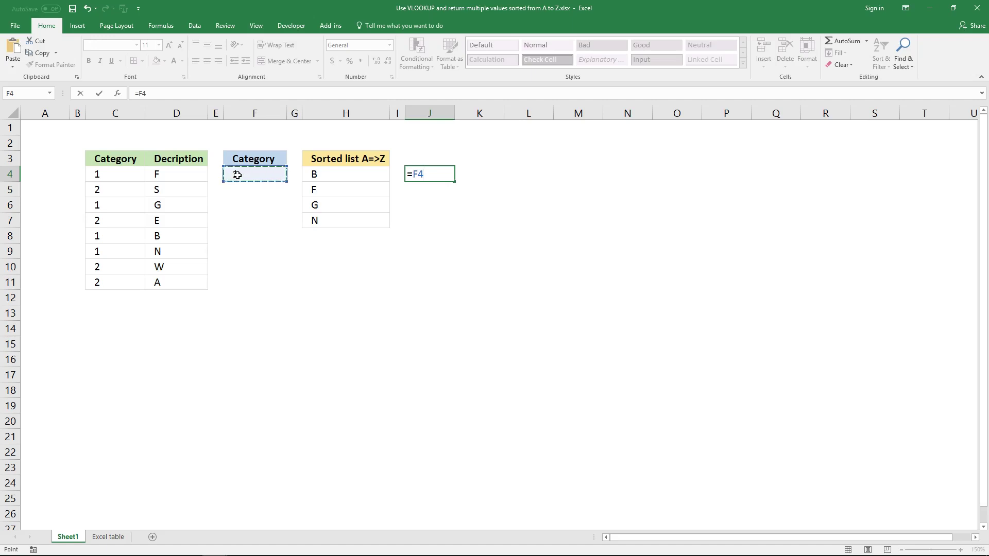
key(F4)
text(,)
drag(124, 179, 126, 284)
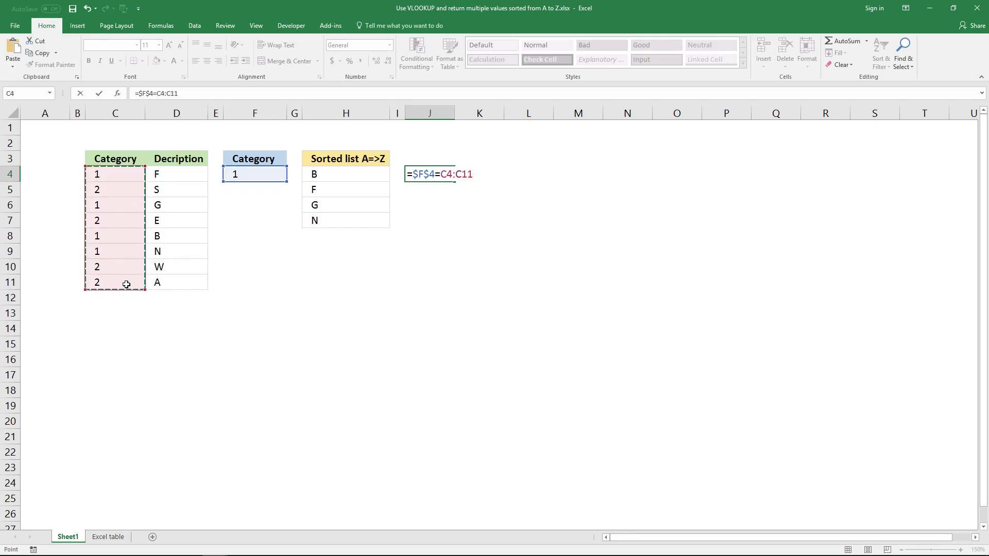
key(F4)
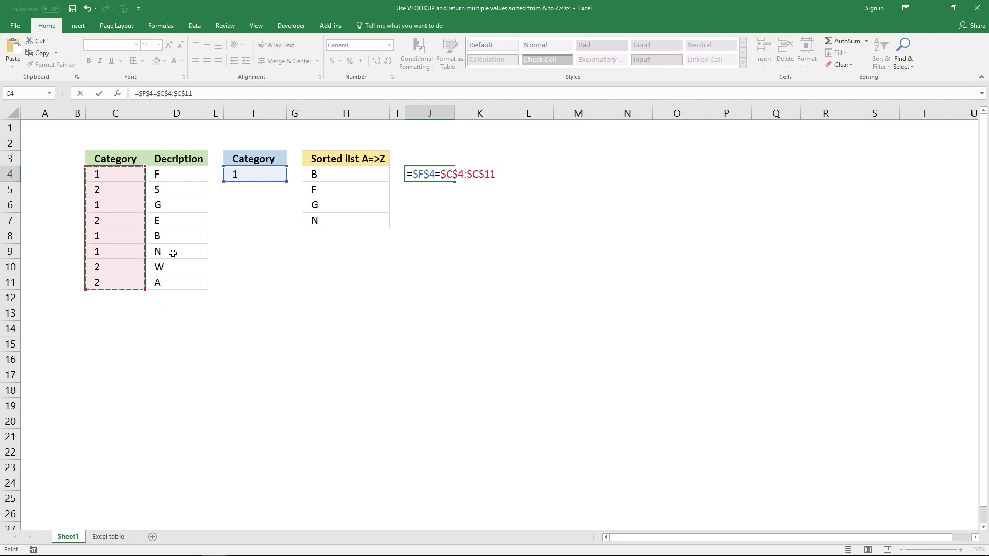
key(ctrl+shift+Return)
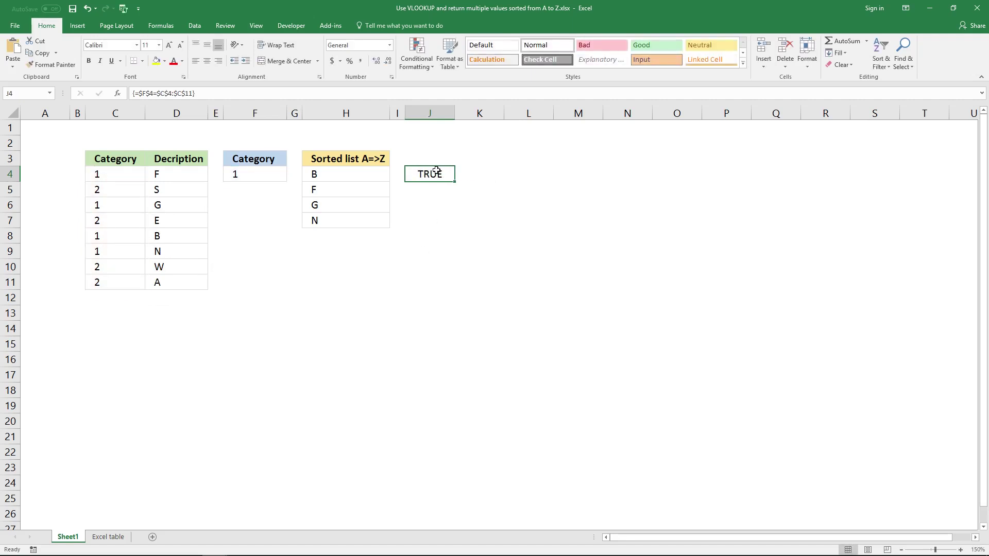
Step: Extend the category comparison as a multi-cell array formula over J4:J11
drag(428, 178, 424, 280)
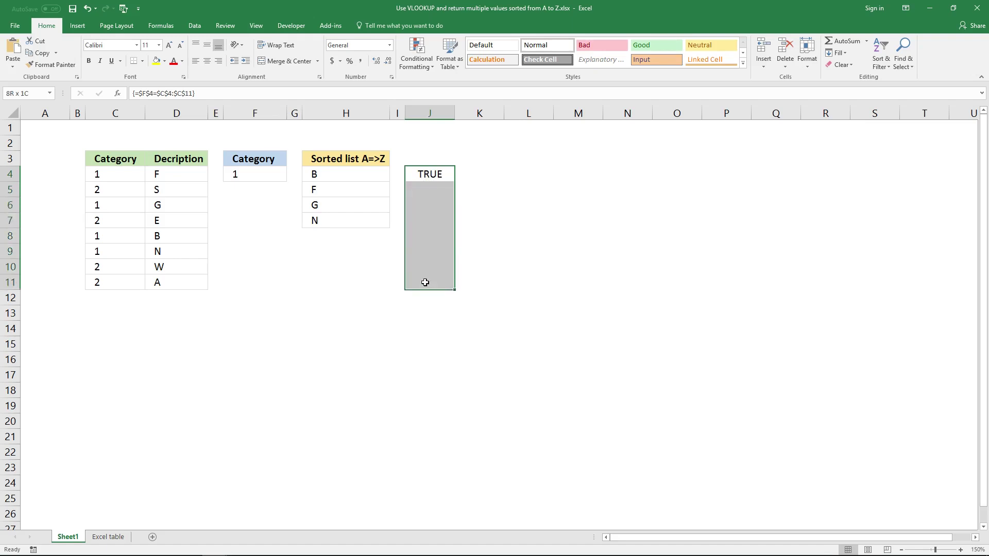
click(334, 94)
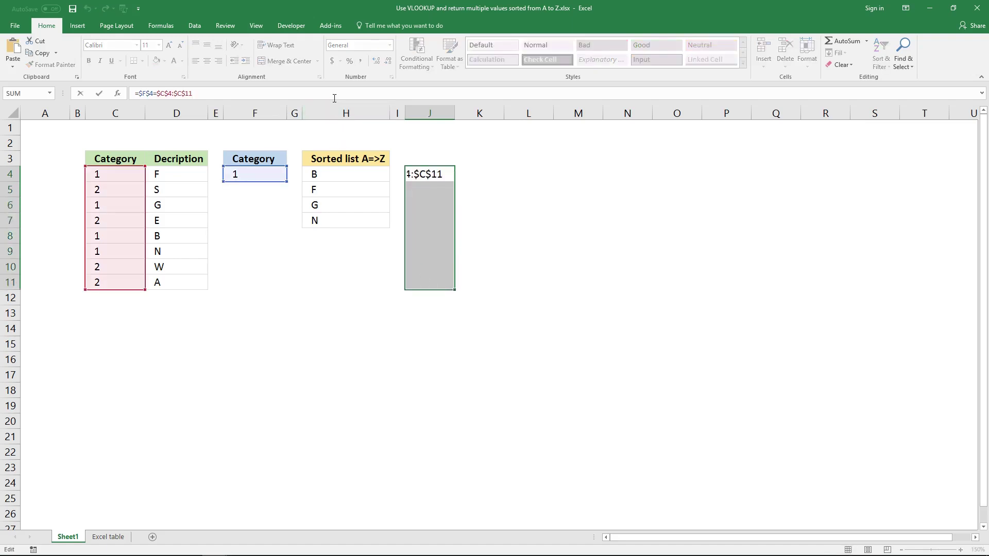
key(ctrl+shift+Return)
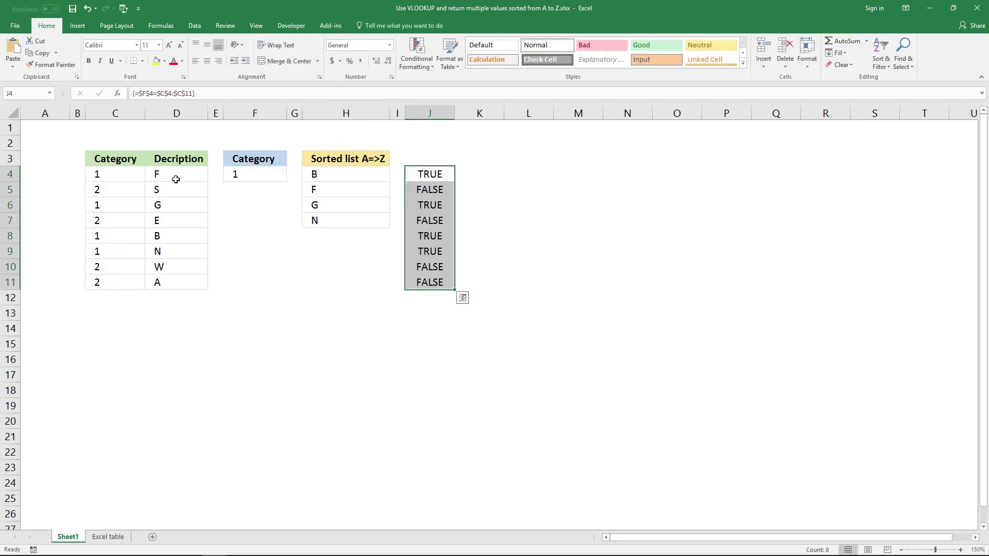
Step: Compare the category values in C4:C11 with the corresponding logical results in column J
click(128, 170)
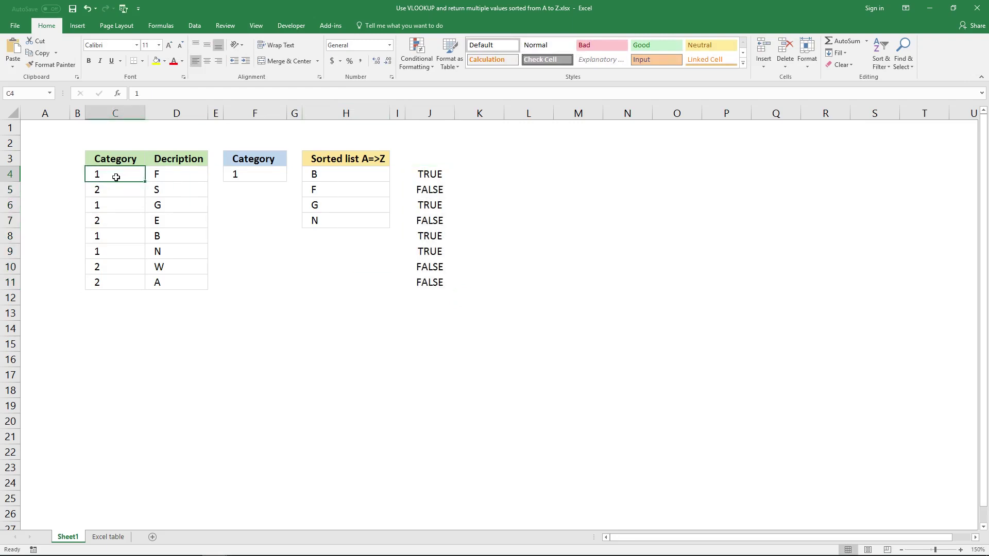
click(110, 188)
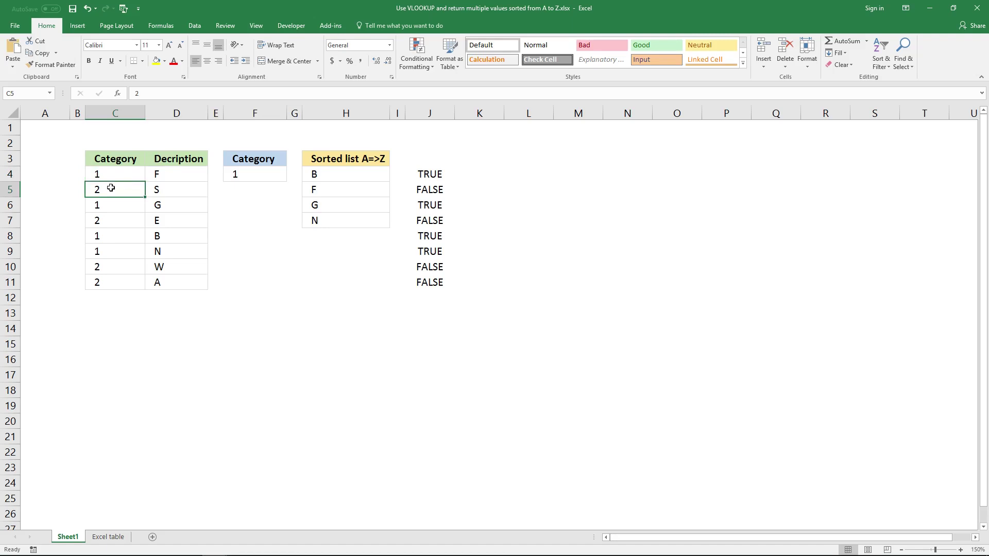
click(121, 205)
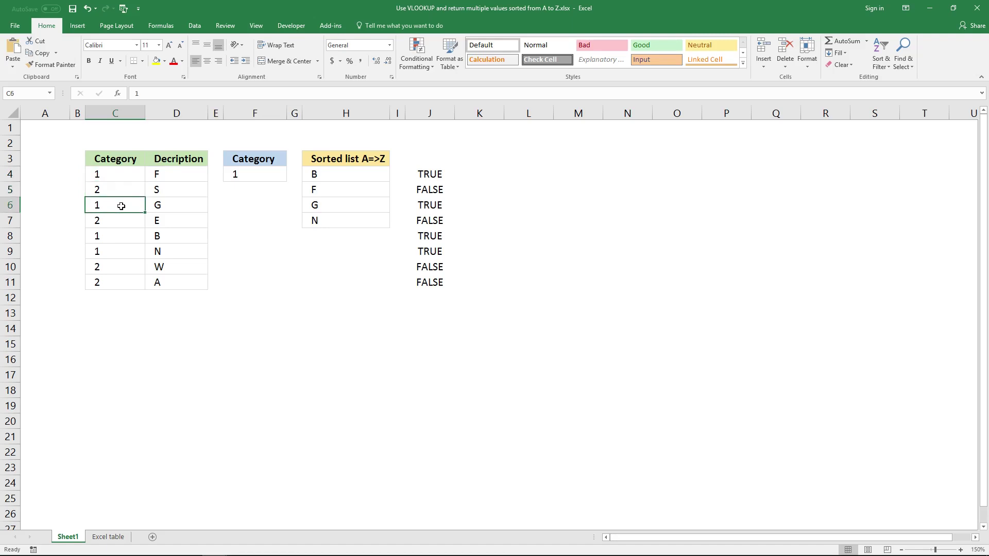
click(119, 236)
click(117, 253)
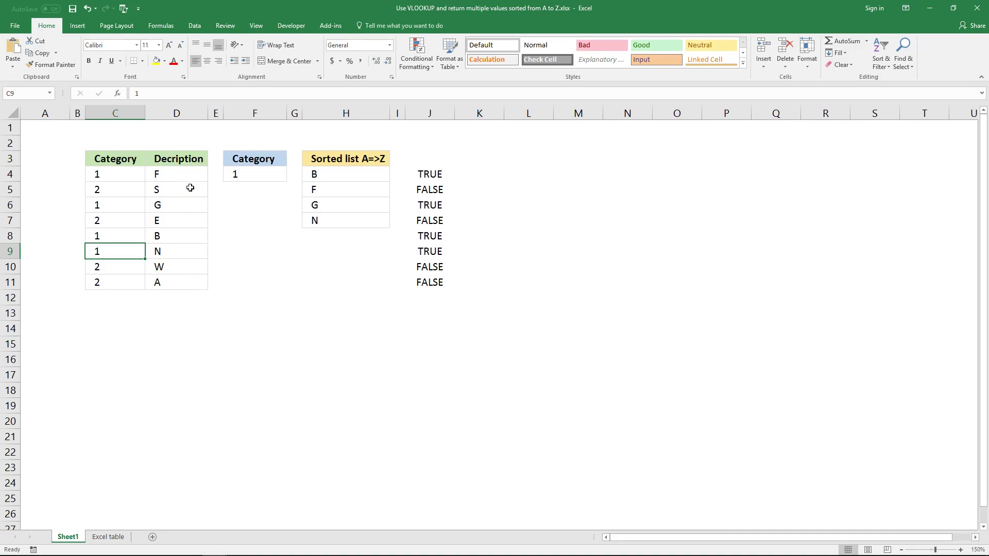
Step: Enter the array formula =COUNTIF($D$4:$D$11,"<"&$D$4:$D$11) in K4 to rank the descriptions alphabetically
click(468, 173)
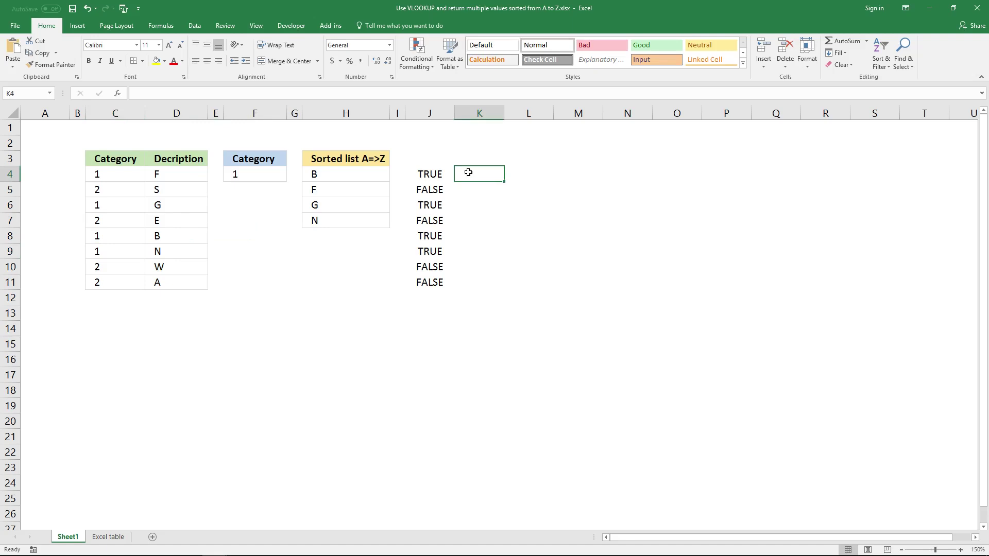
text(=COUNTIF()
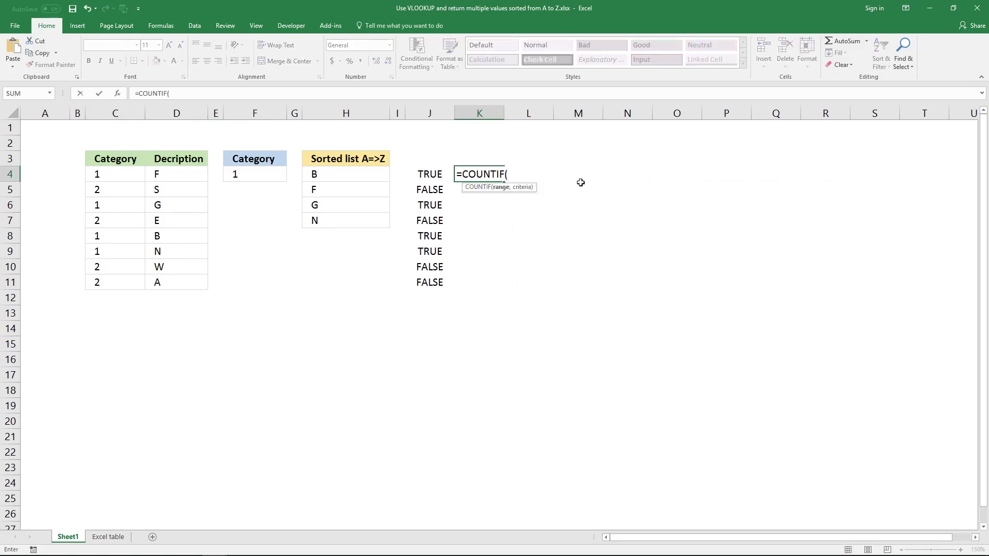
drag(193, 177, 179, 279)
key(F4)
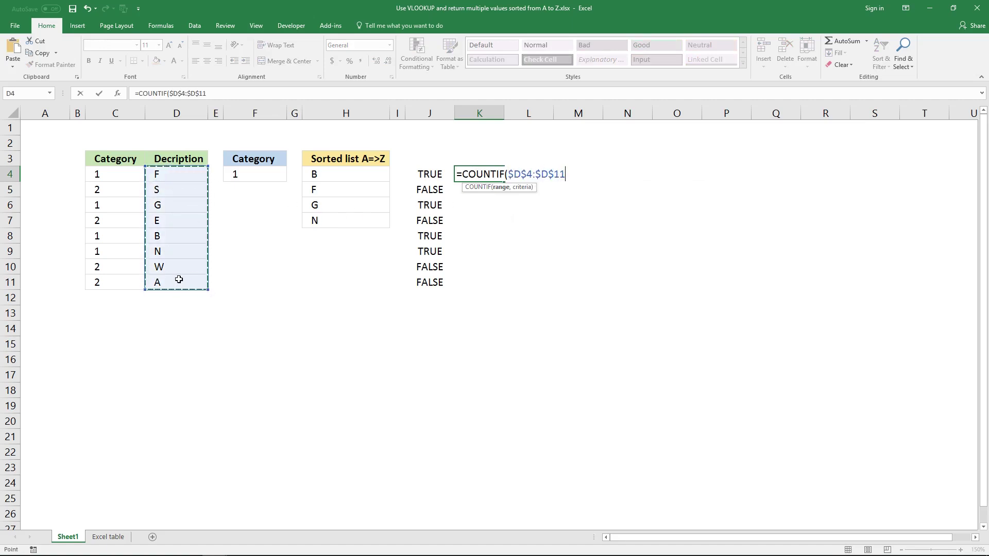
text(,"<)
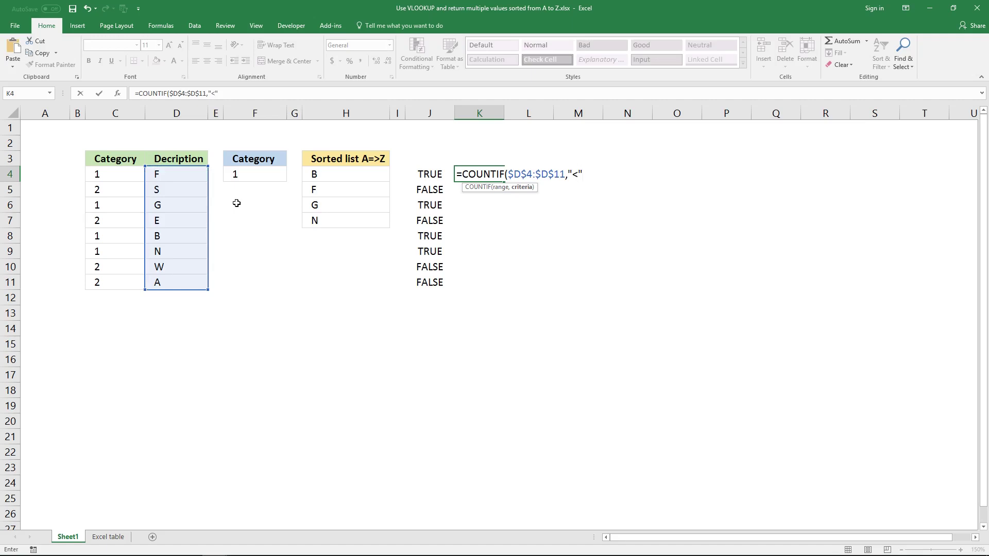
text("&)
drag(188, 175, 188, 281)
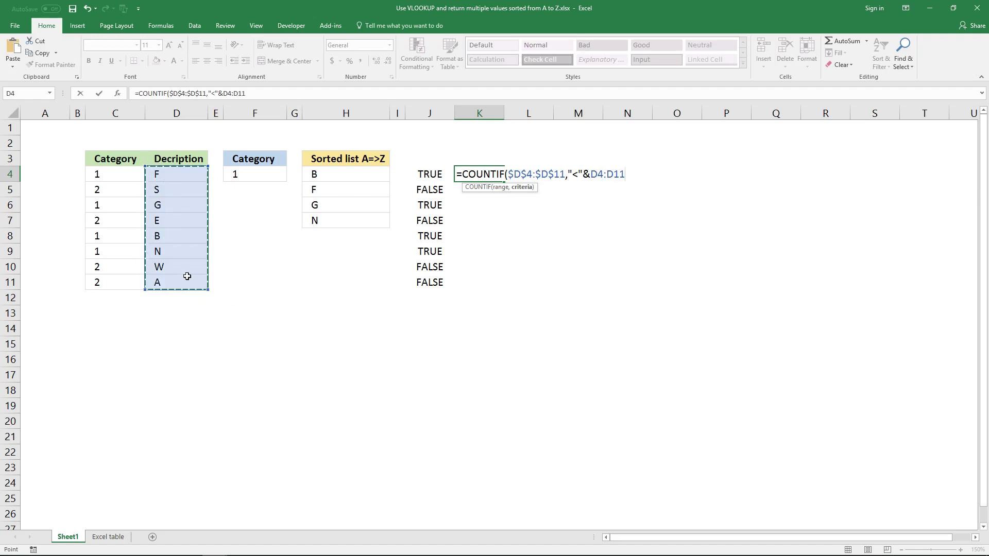
key(F4)
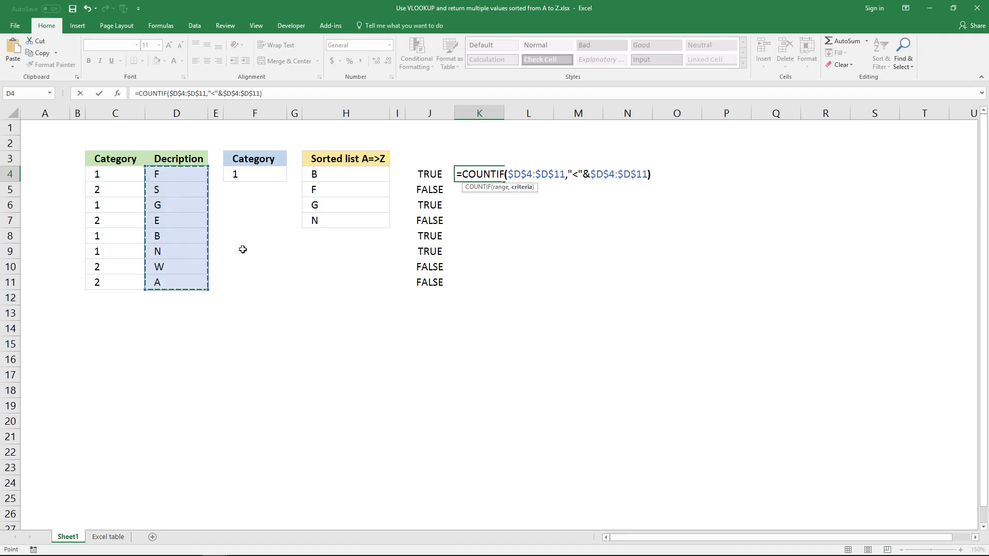
text())
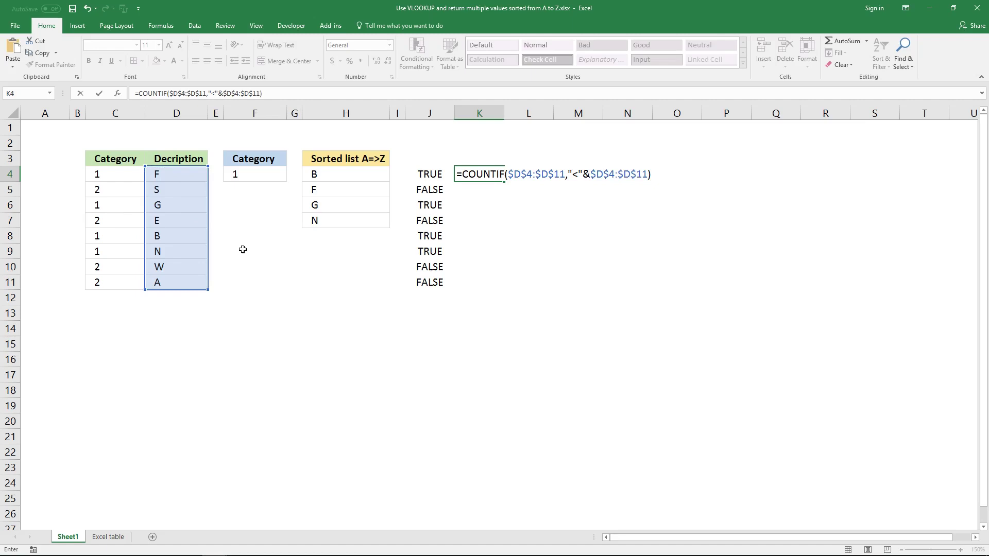
key(ctrl+shift+Return)
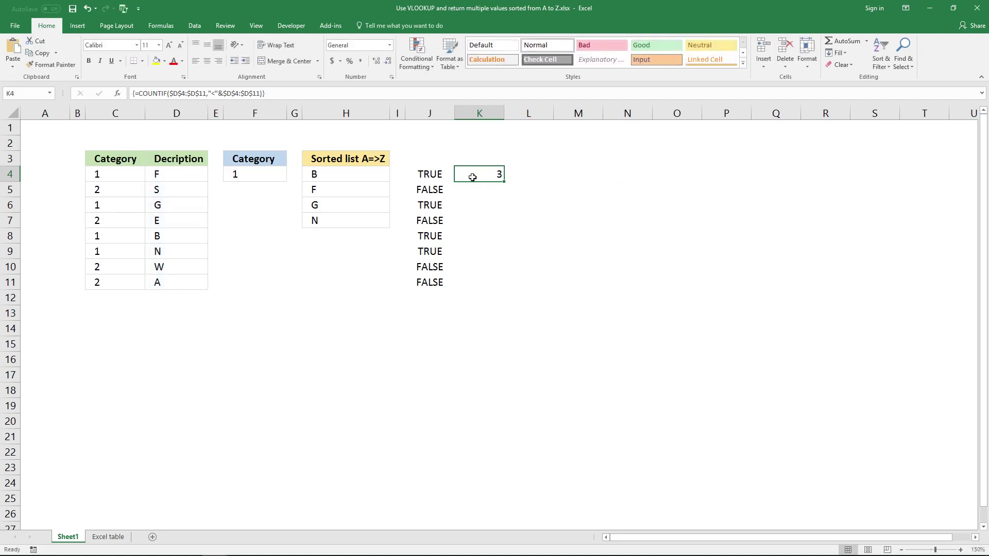
Step: Extend the COUNTIF ranking as a multi-cell array formula over K4:K11
drag(473, 178, 464, 277)
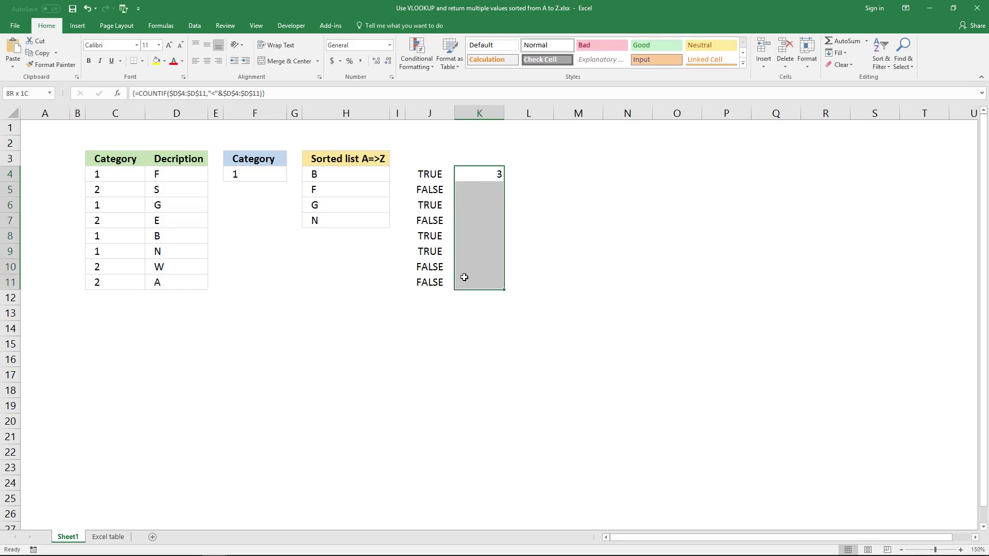
click(349, 92)
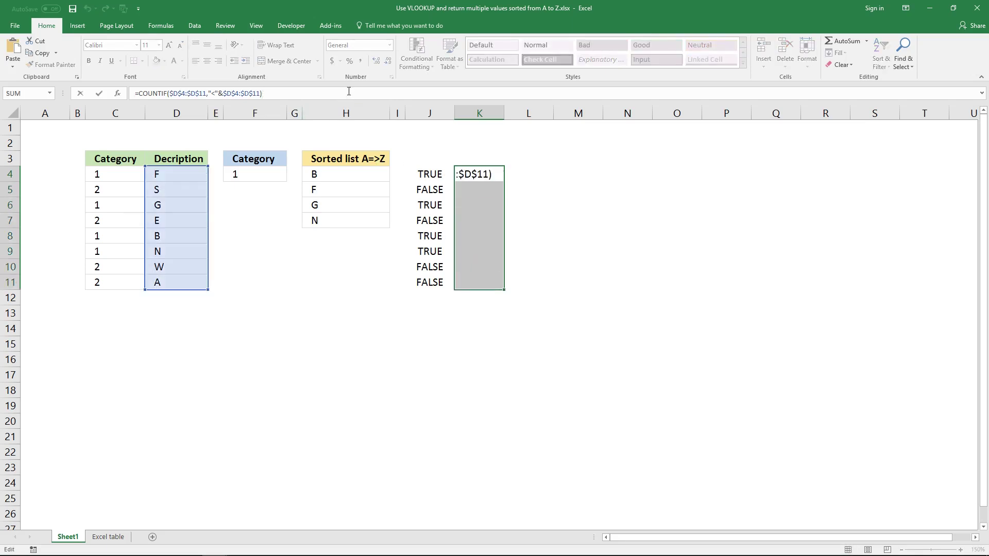
key(ctrl+shift+Return)
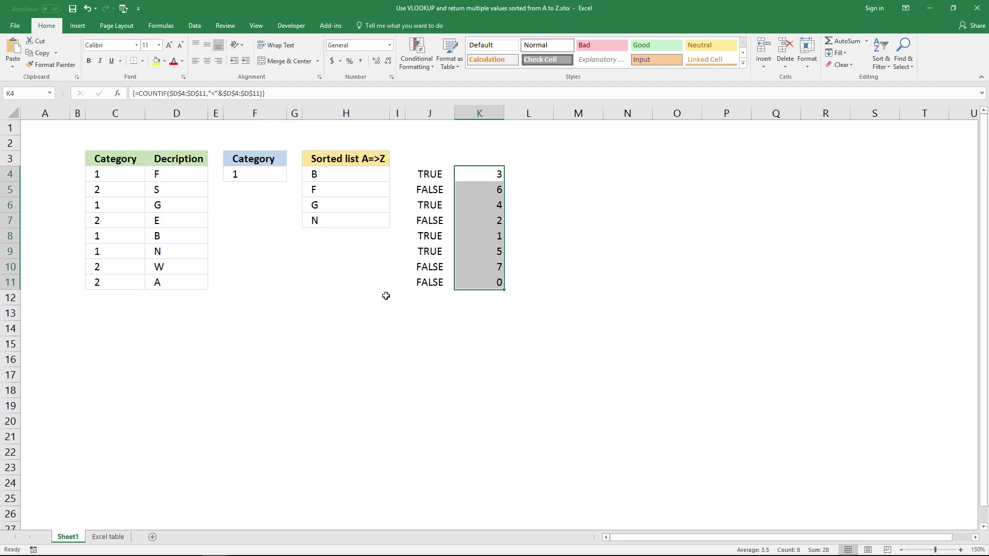
Step: Check the COUNTIF ranks in K4:K11 against the alphabetical order of the descriptions in D4:D11
click(188, 278)
click(487, 281)
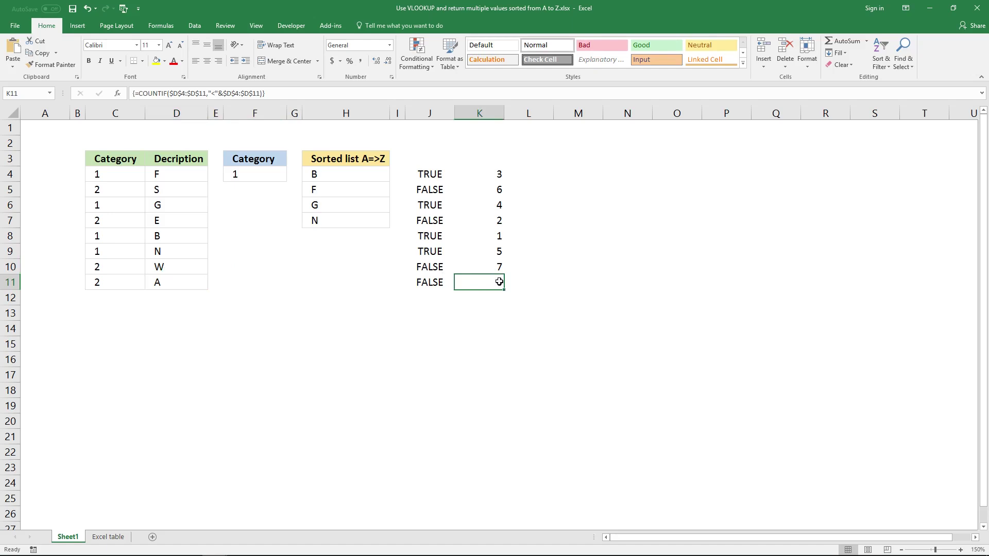
click(491, 236)
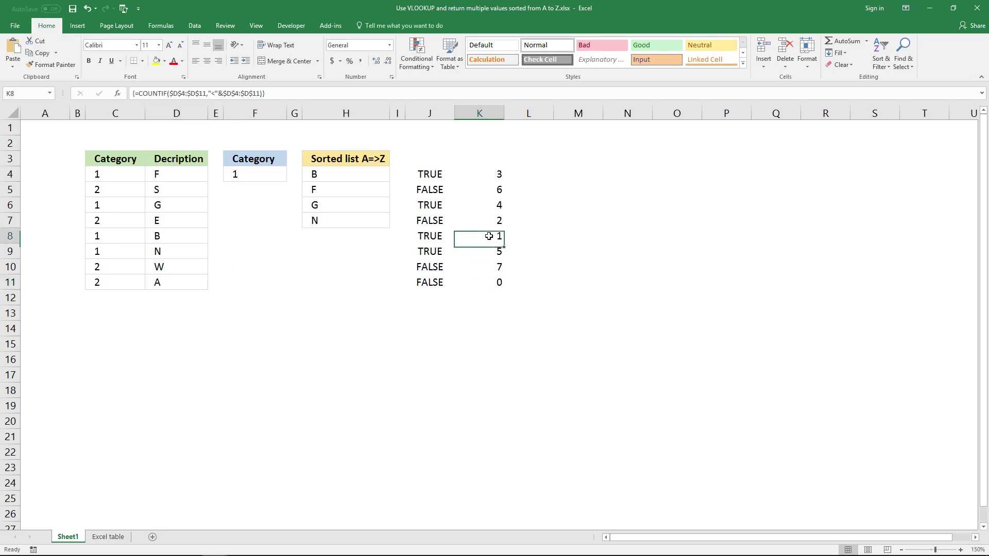
click(193, 241)
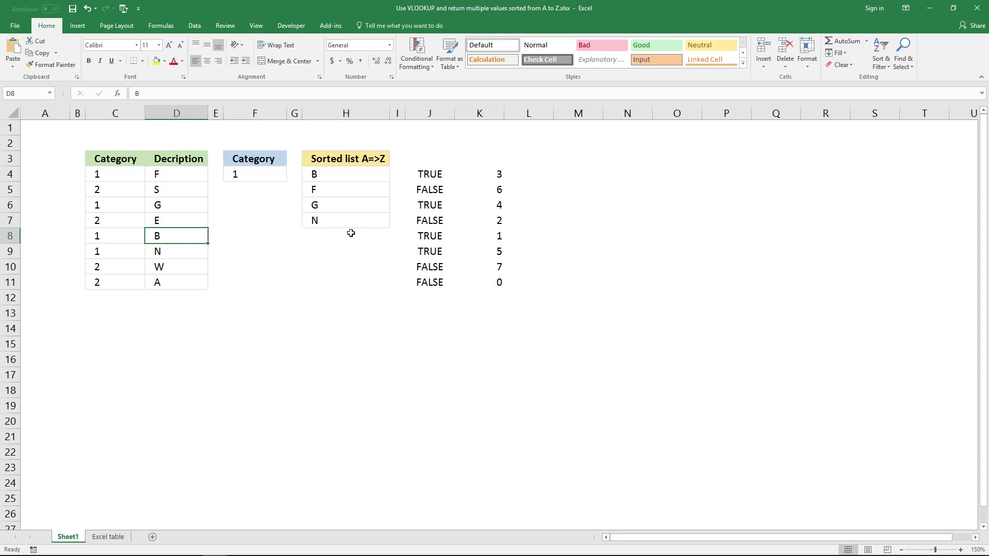
click(457, 224)
click(192, 220)
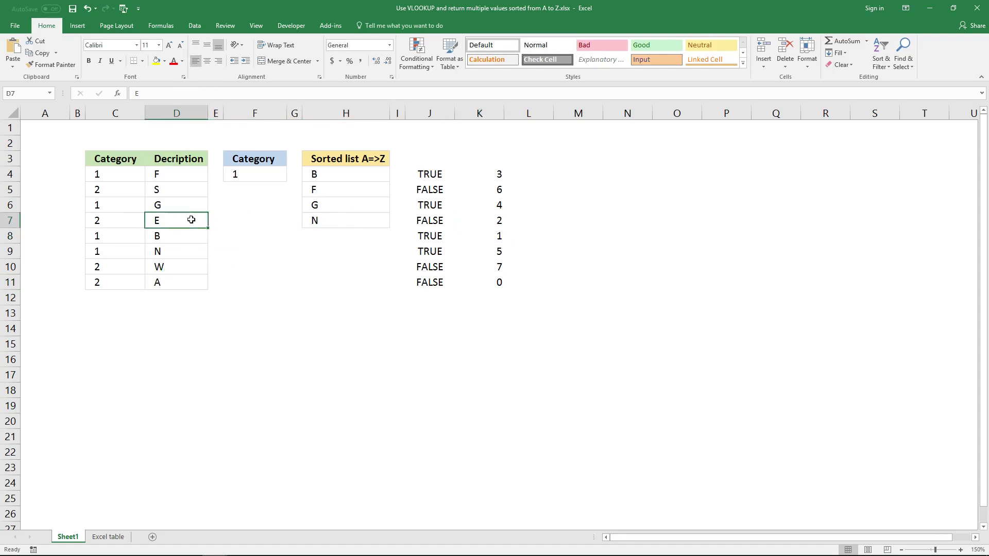
click(479, 175)
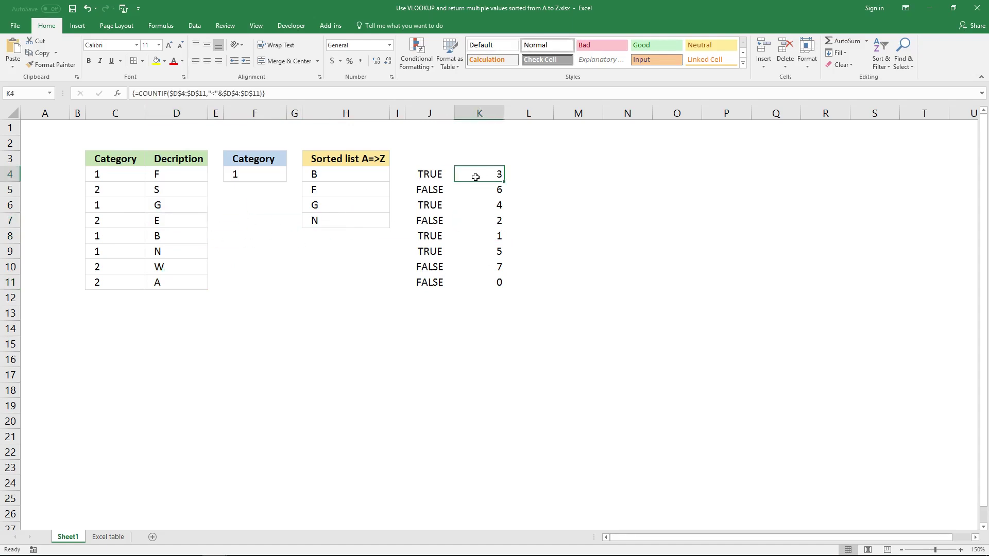
click(186, 178)
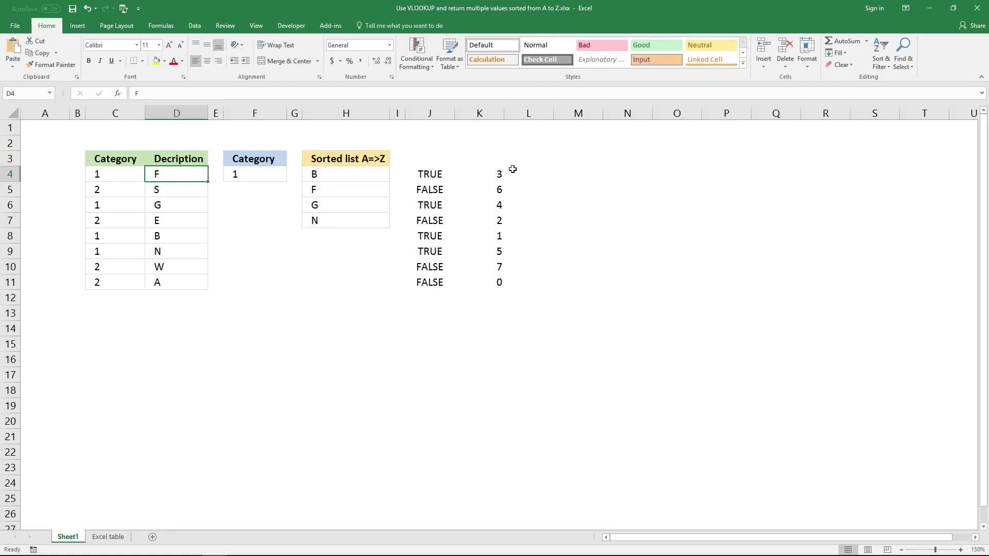
Step: Enter the opening of an IF formula, =IF(, as text in L4
click(540, 173)
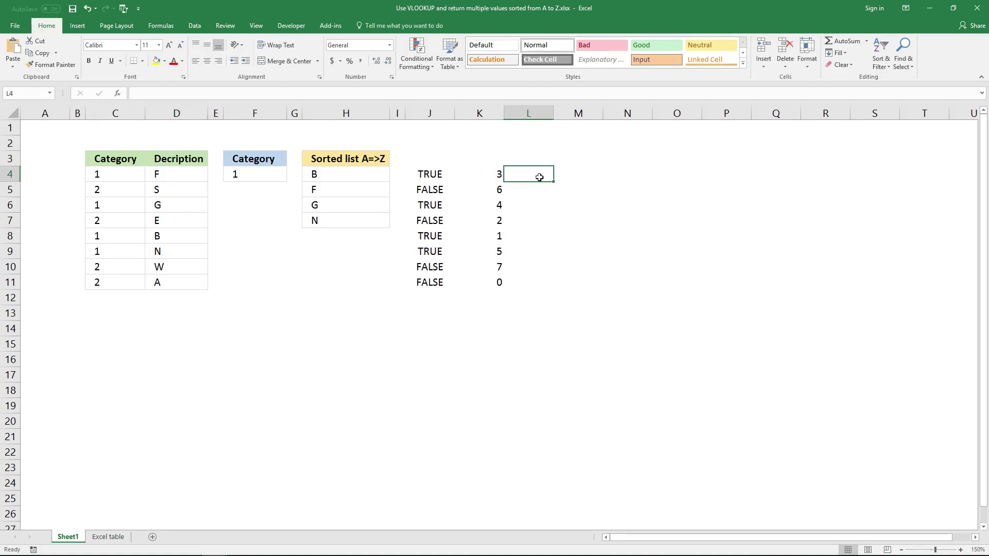
text(=)
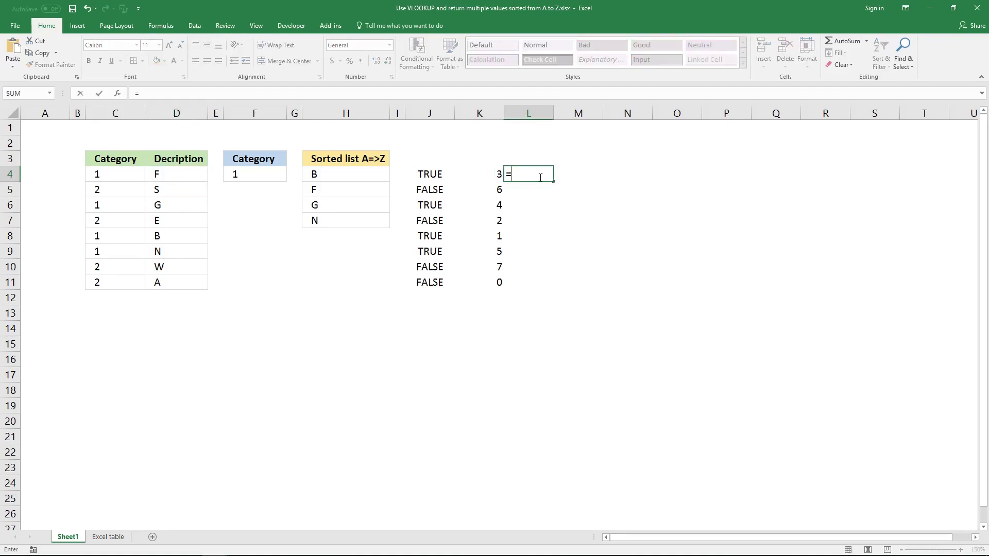
text(IF()
key(Return)
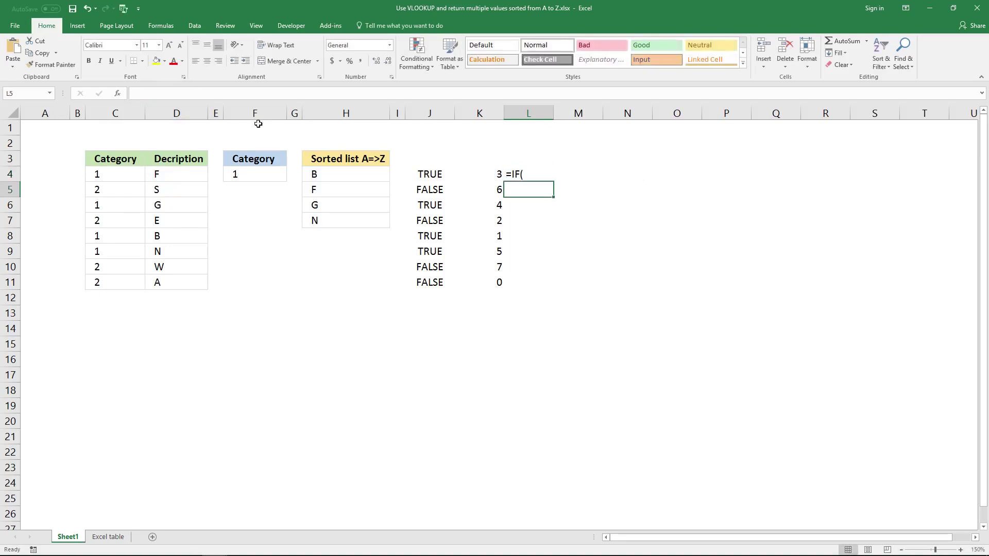
Step: Copy the category comparison =$F$4=$C$4:$C$11 from J4 and append it with a comma to the IF text in L4
click(423, 175)
click(192, 93)
drag(192, 93, 135, 93)
key(ctrl+c)
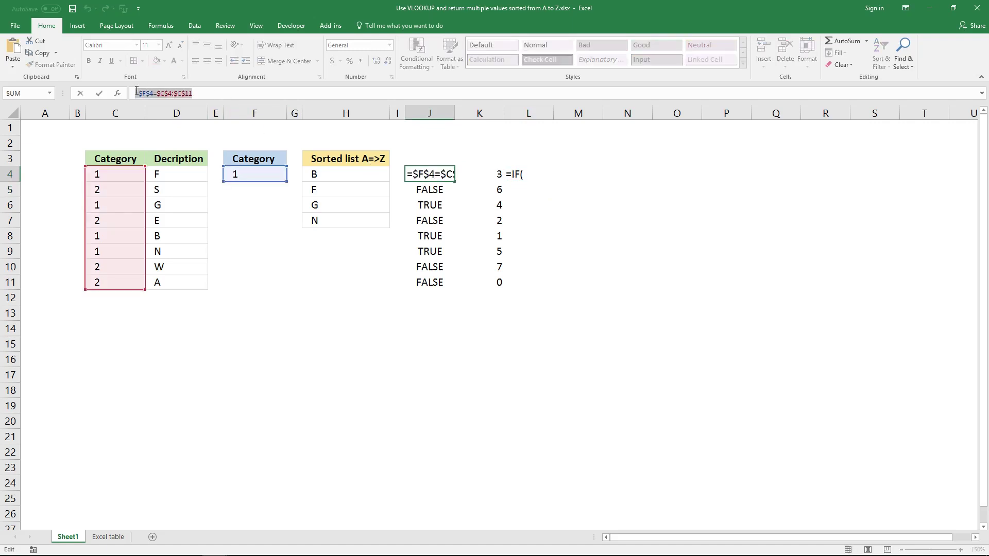
key(Escape)
click(529, 173)
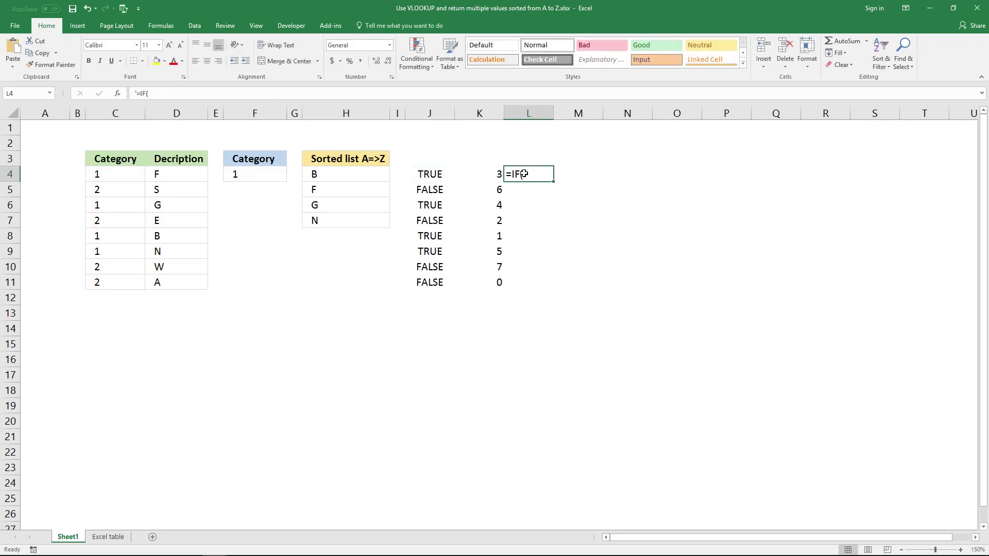
click(244, 94)
key(ctrl+v)
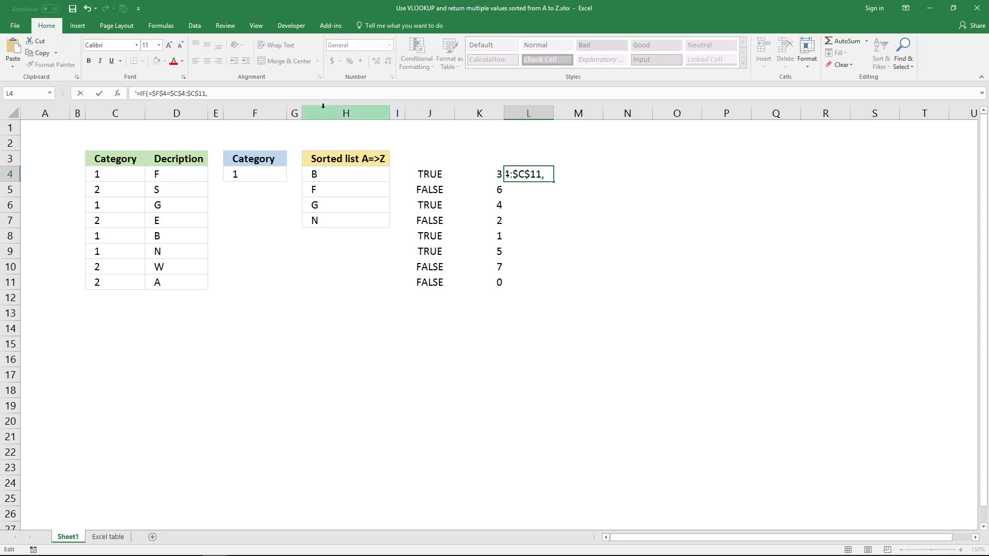
Step: Copy the COUNTIF expression from K4 without its equals sign and append it to the L4 text, closing the IF with ,"")
click(456, 180)
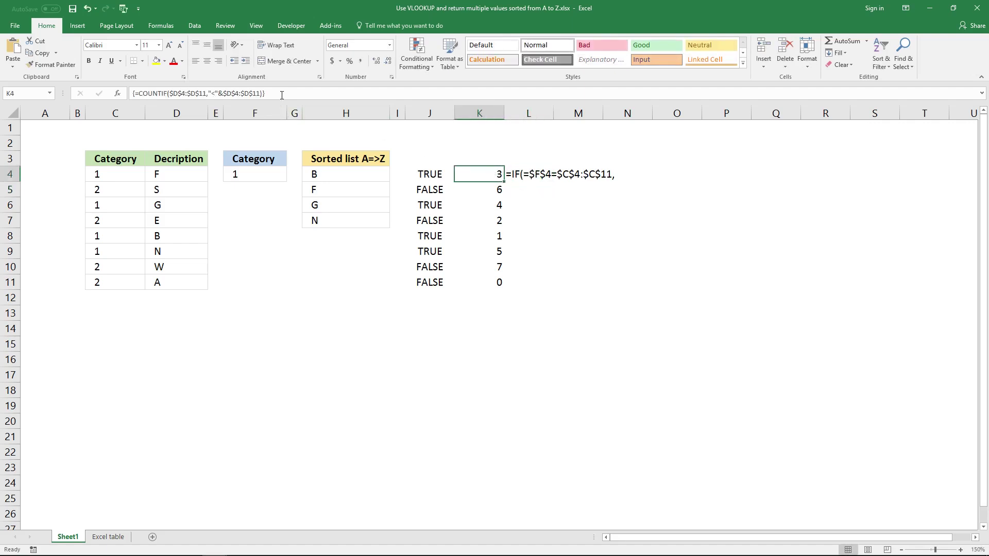
key(F2)
drag(291, 93, 146, 93)
key(ctrl+c)
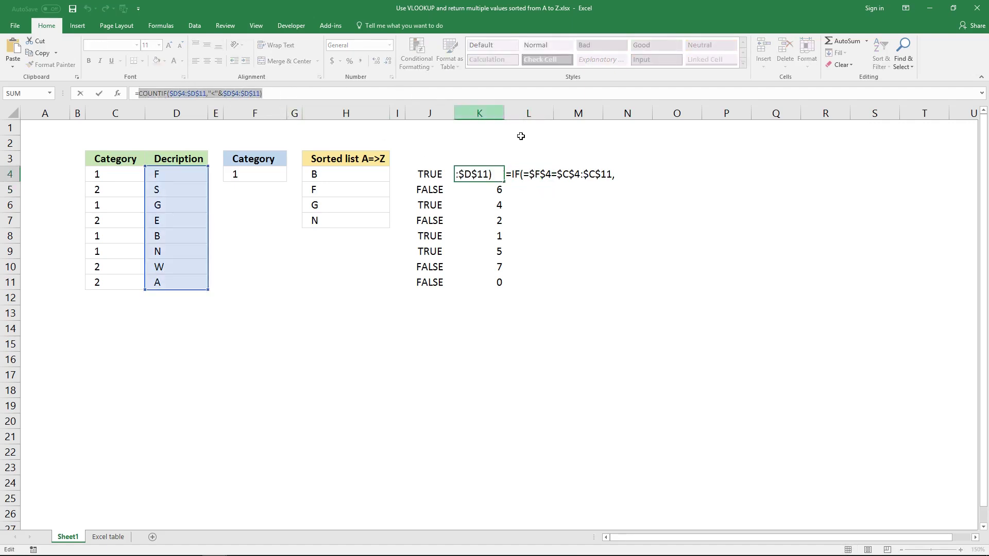
key(Escape)
click(522, 174)
click(266, 95)
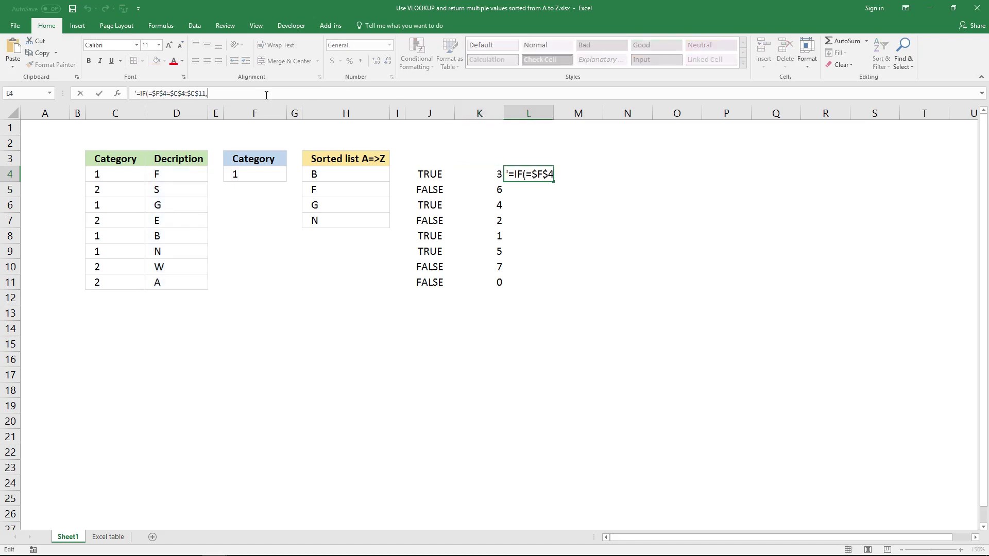
key(ctrl+v)
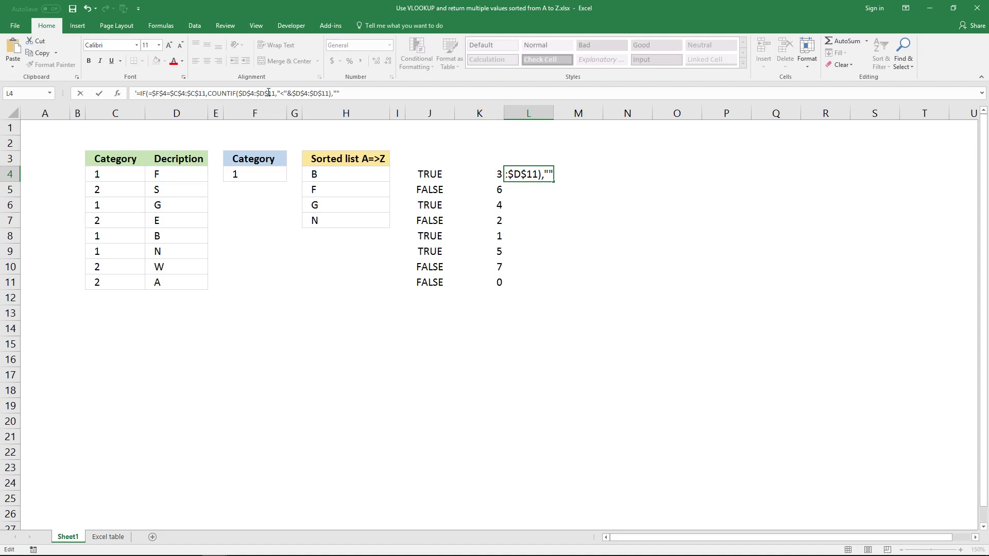
text(,""))
Step: Turn the L4 text into the array formula =IF($F$4=$C$4:$C$11,COUNTIF($D$4:$D$11,"<"&$D$4:$D$11),""), removing the apostrophe and extra equals sign
click(138, 93)
text(=)
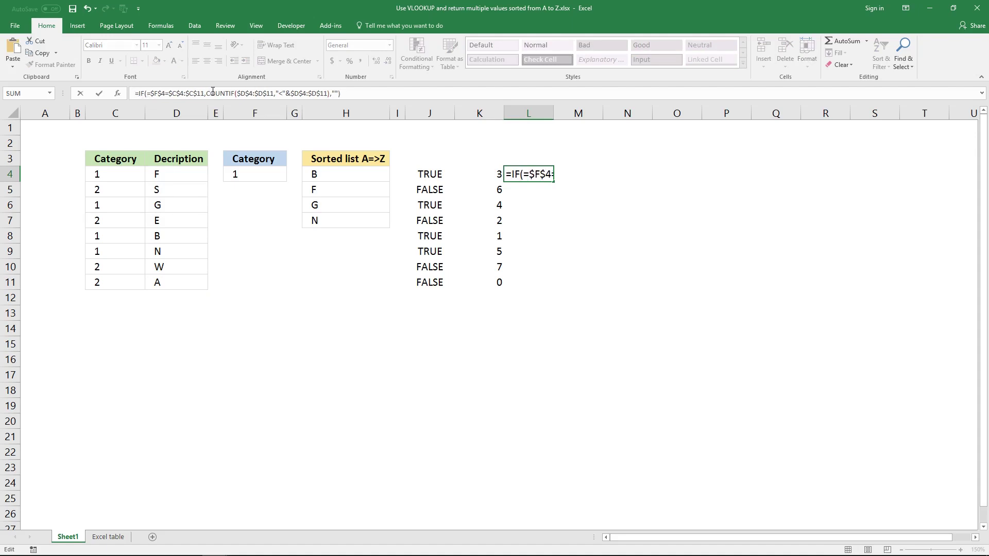
key(Return)
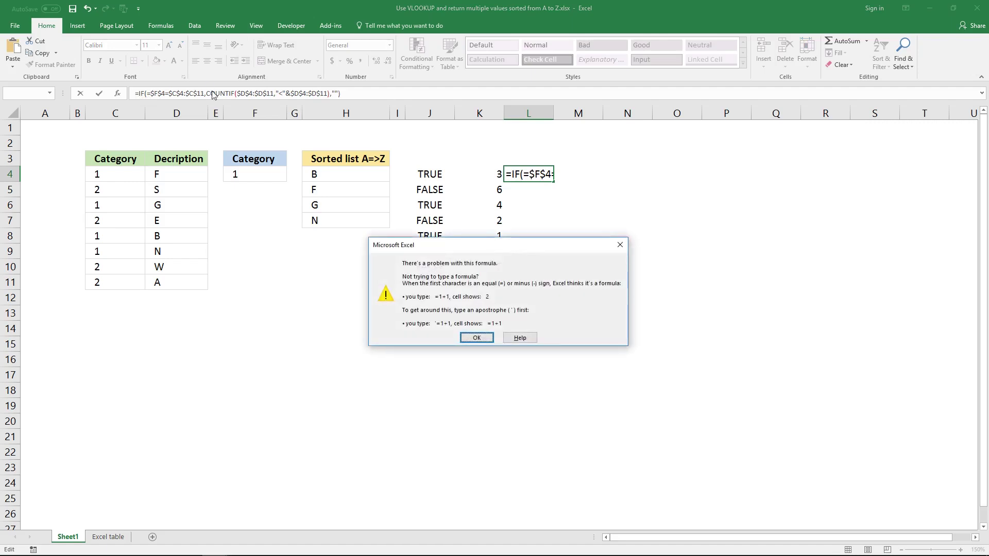
key(Return)
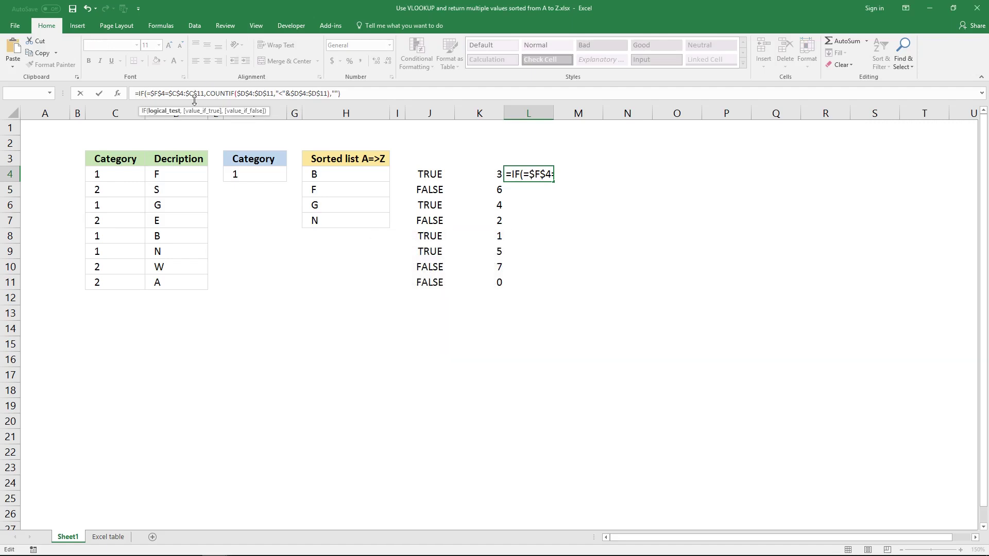
key(Delete)
key(ctrl+shift+Return)
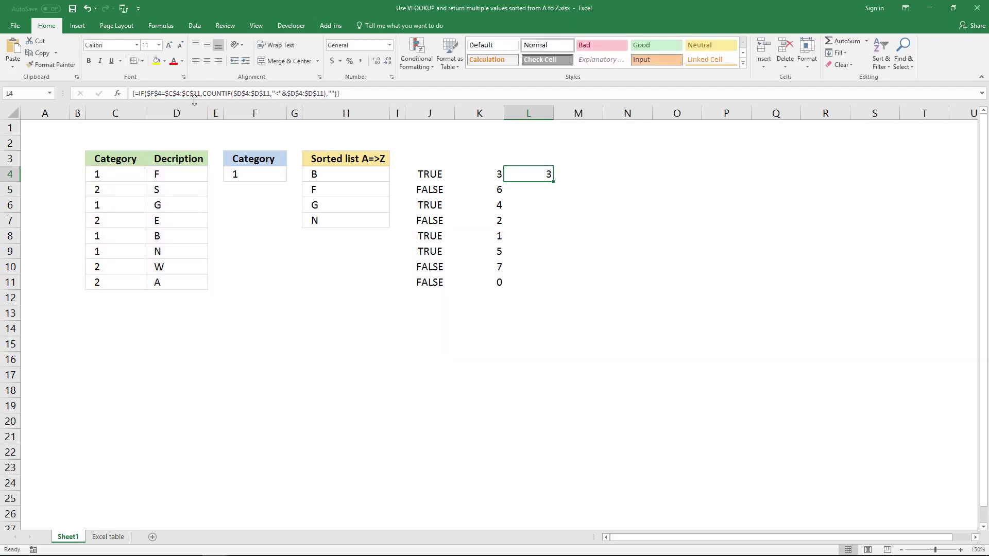
Step: Extend the IF formula as a multi-cell array formula over L4:L11
drag(525, 173, 514, 280)
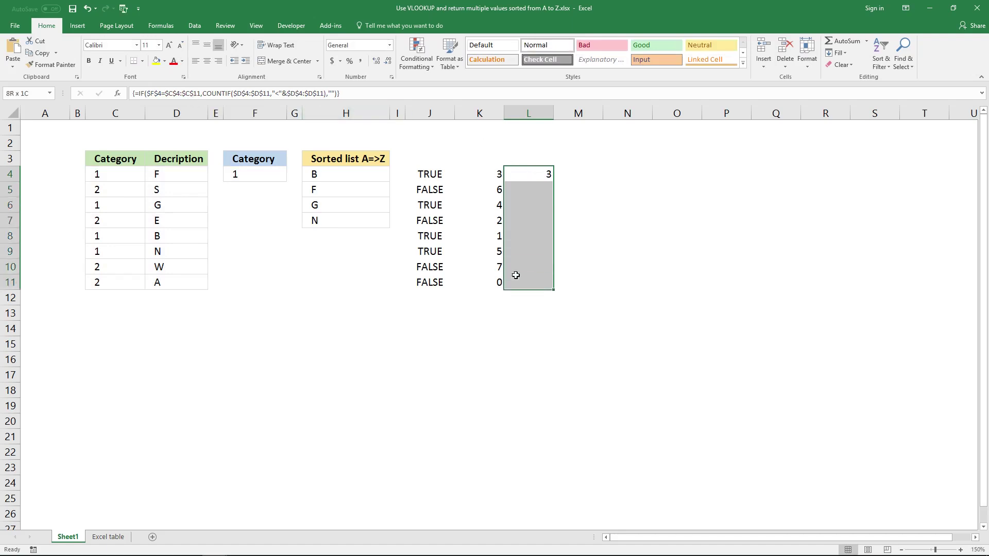
click(355, 93)
key(ctrl+shift+Return)
Step: Check the category 1 rows in column C against the ranks in L4:L11
click(125, 177)
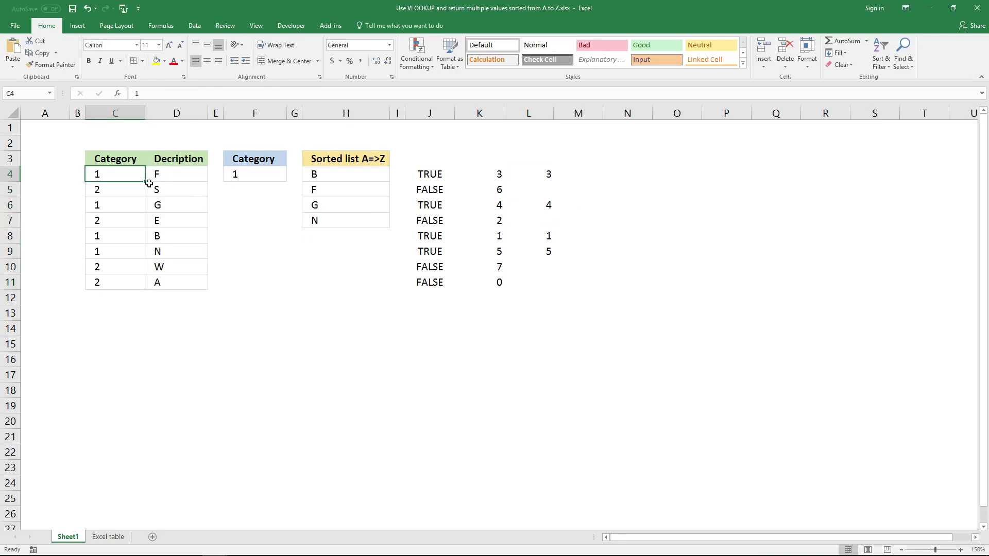
click(124, 235)
click(121, 255)
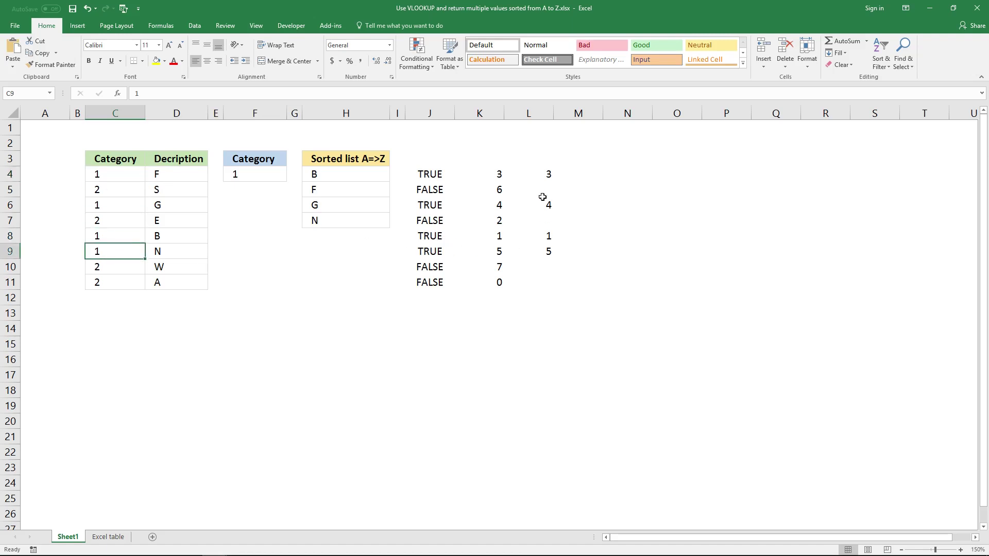
Step: Copy the IF expression from L4 without its equals sign and paste it into M4
click(544, 174)
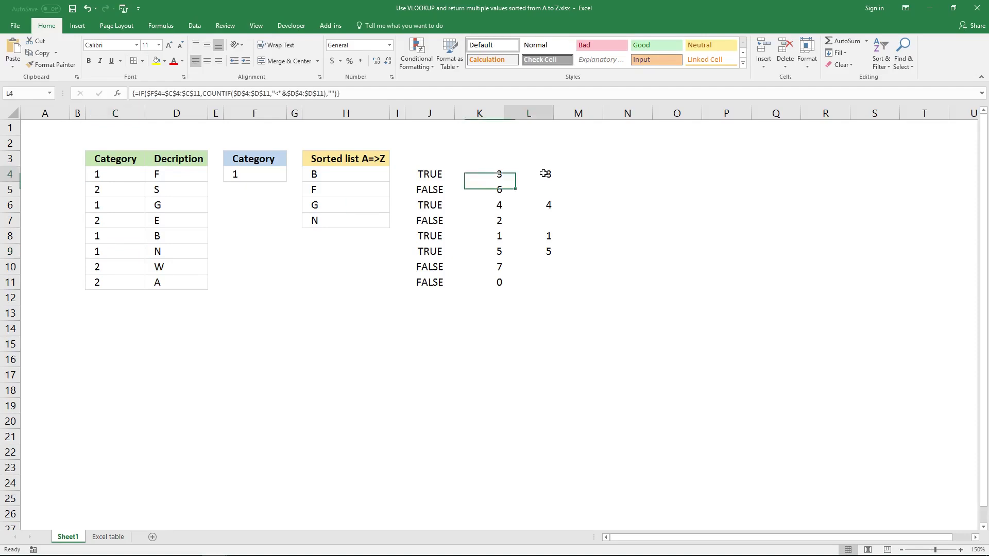
click(366, 94)
drag(360, 94, 204, 93)
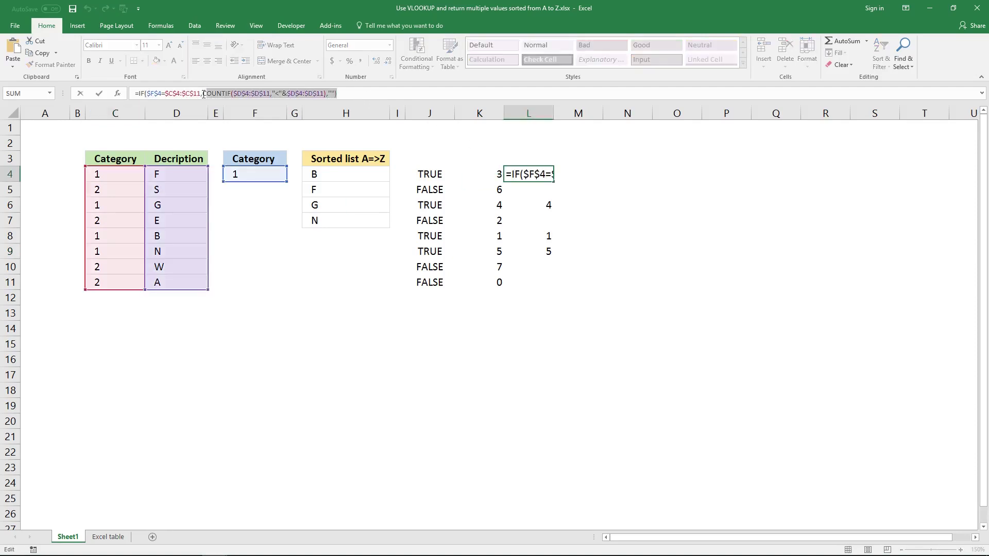
drag(138, 94, 337, 94)
key(ctrl+c)
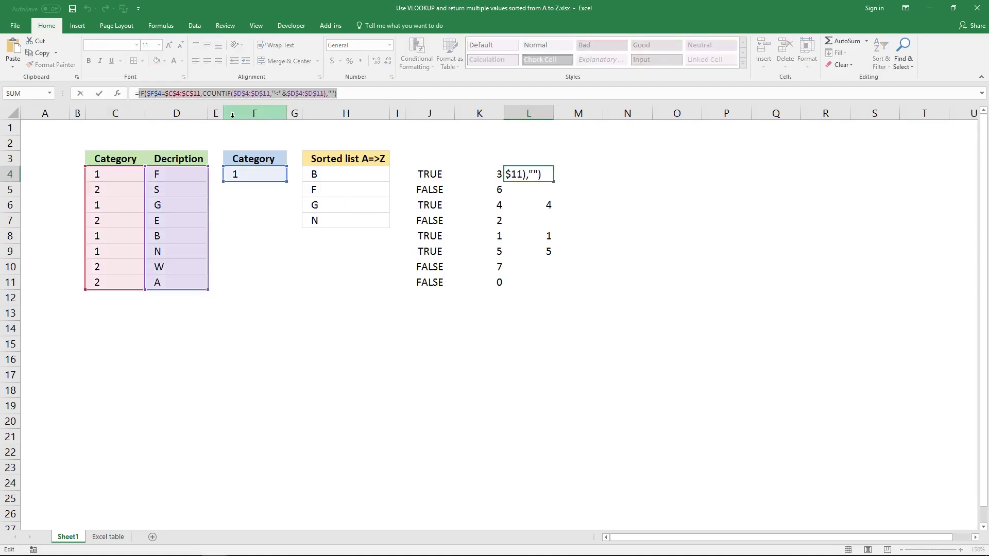
key(ctrl+shift+Return)
click(573, 172)
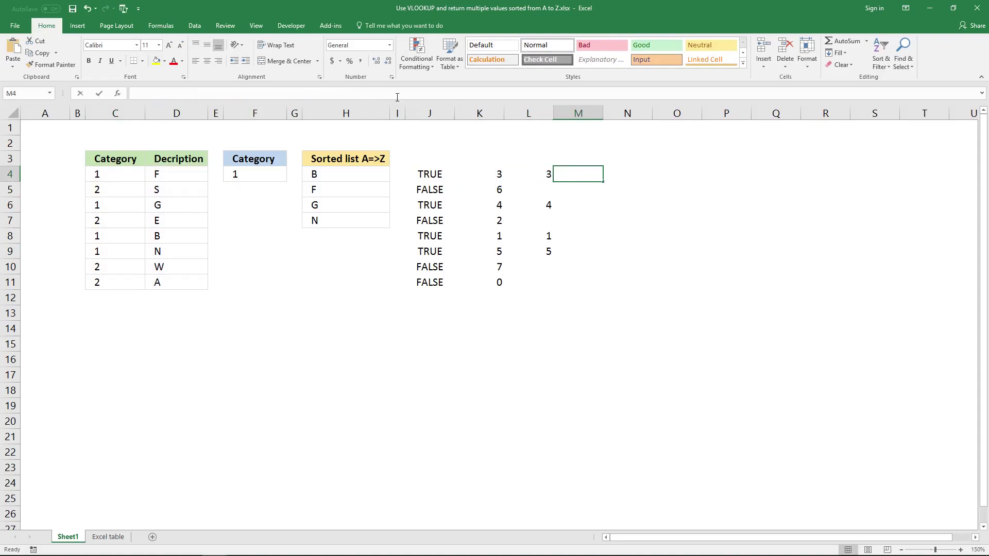
click(398, 94)
key(ctrl+v)
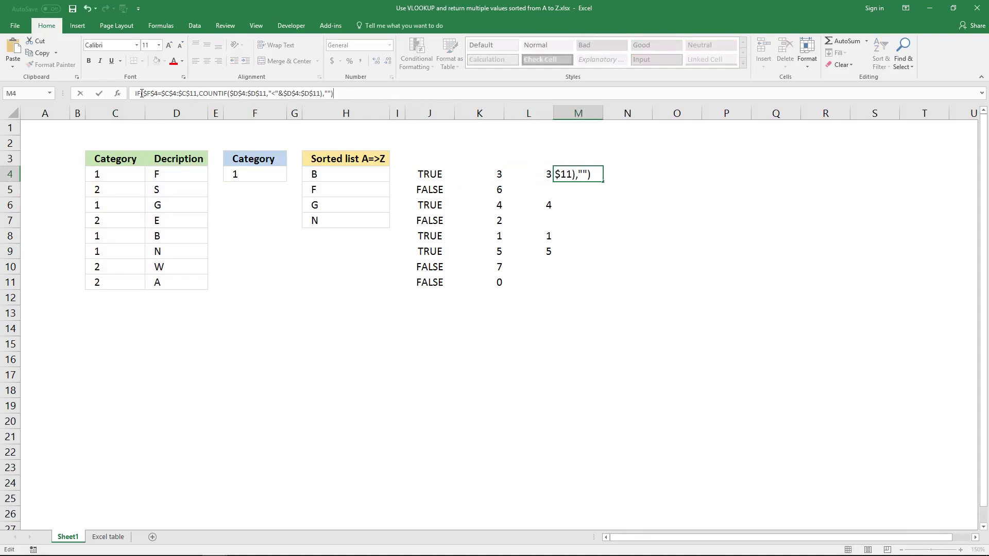
Step: Wrap the IF expression in M4 in =SMALL( with ROWS(A1:A1) as its k argument
text(=SMALL)
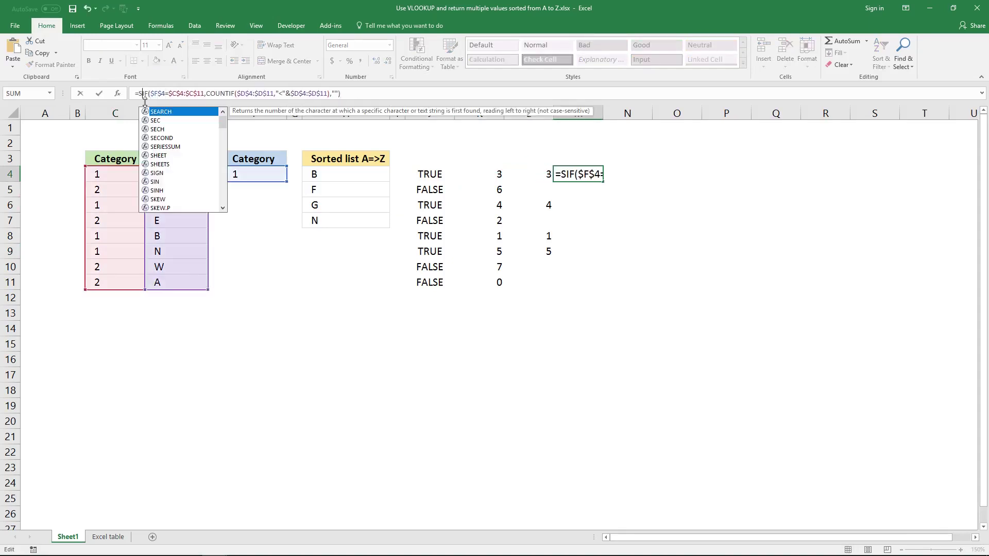
text(()
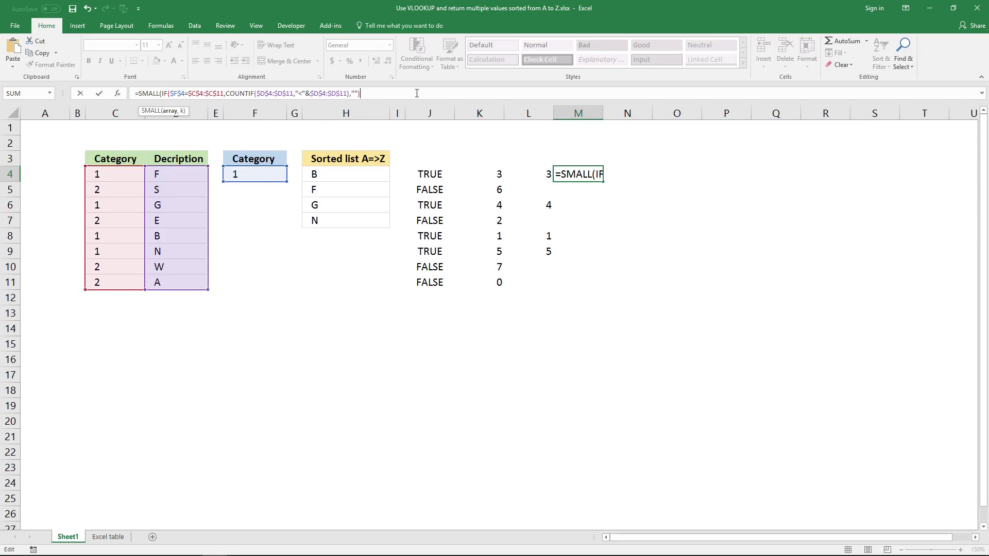
text(,)
text(Ro)
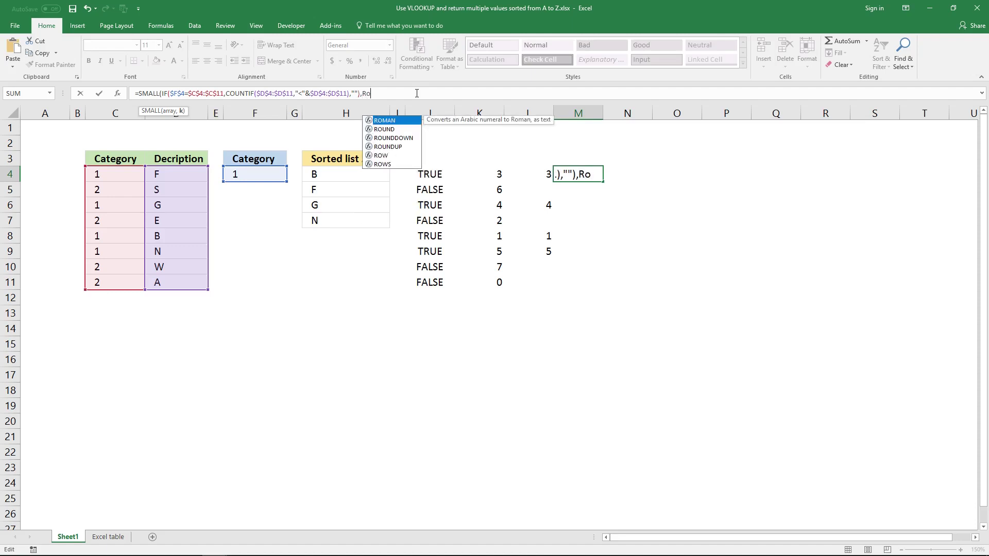
key(BackSpace)
text(OWS)
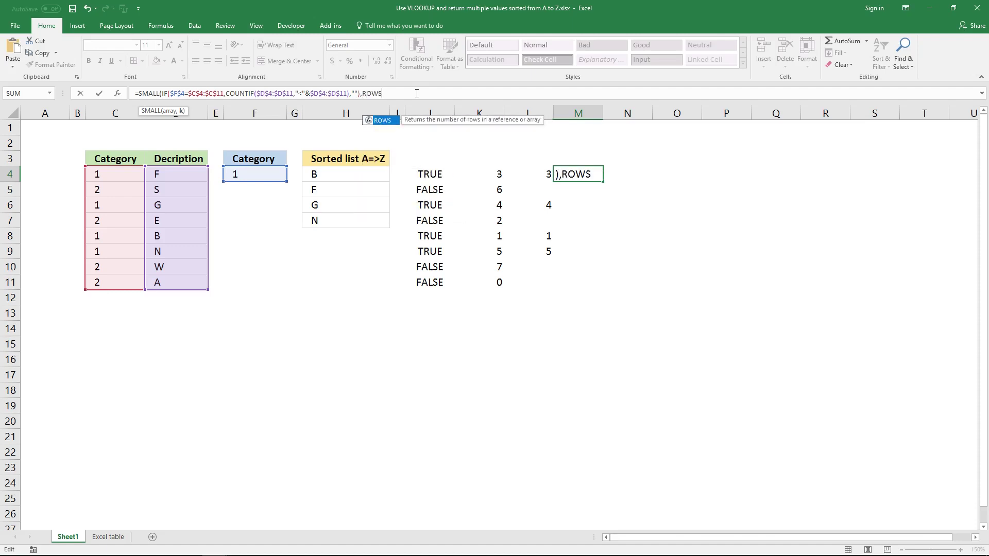
text(()
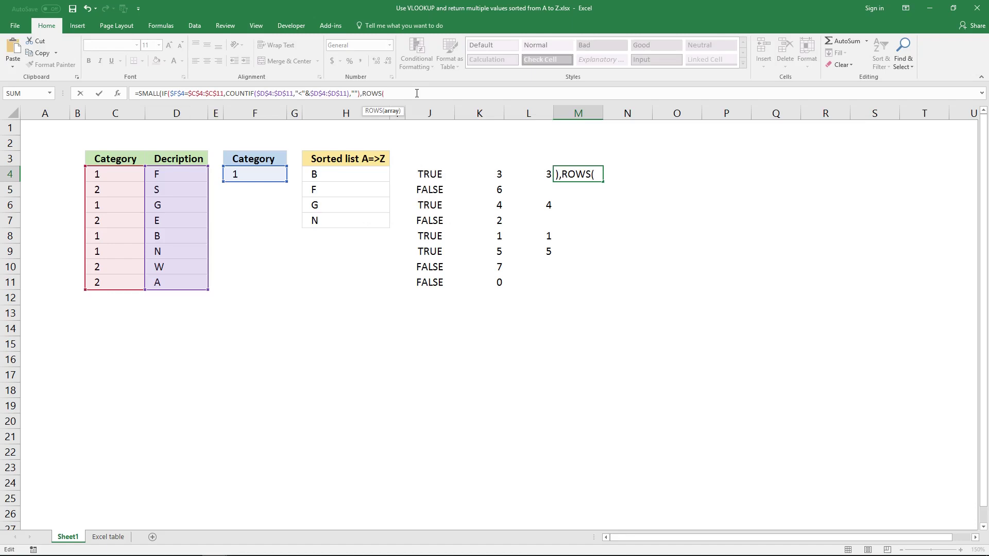
text(A)
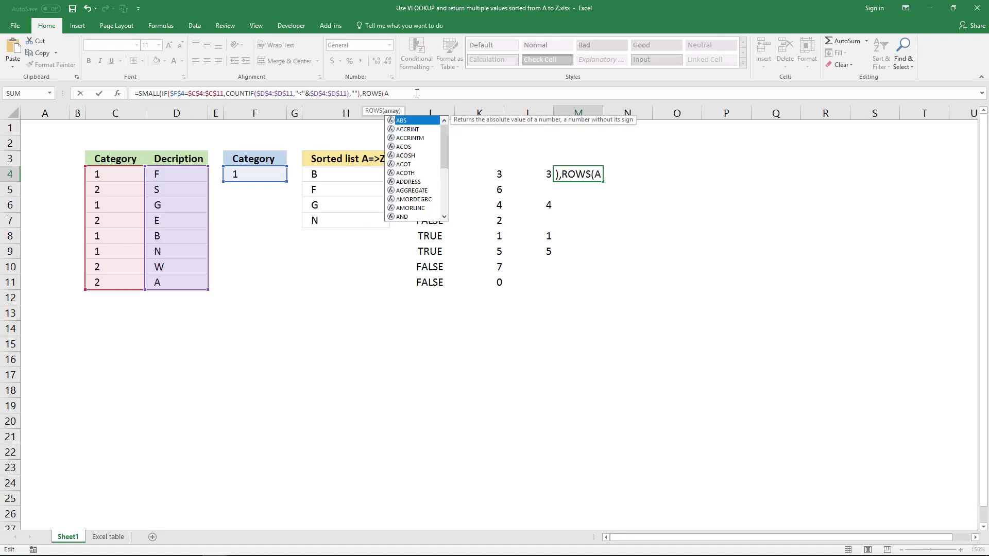
text(:)
key(BackSpace)
text(1)
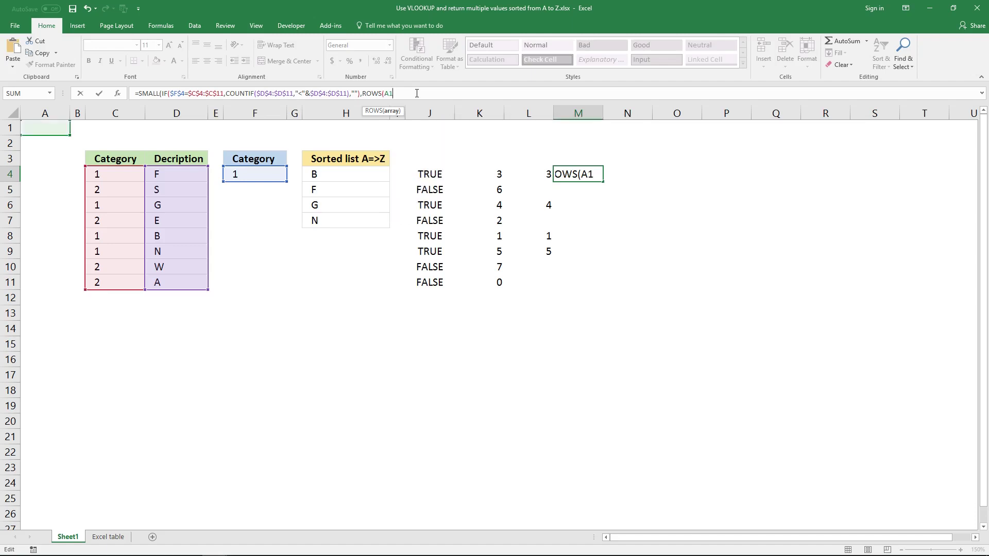
text(:A1)))
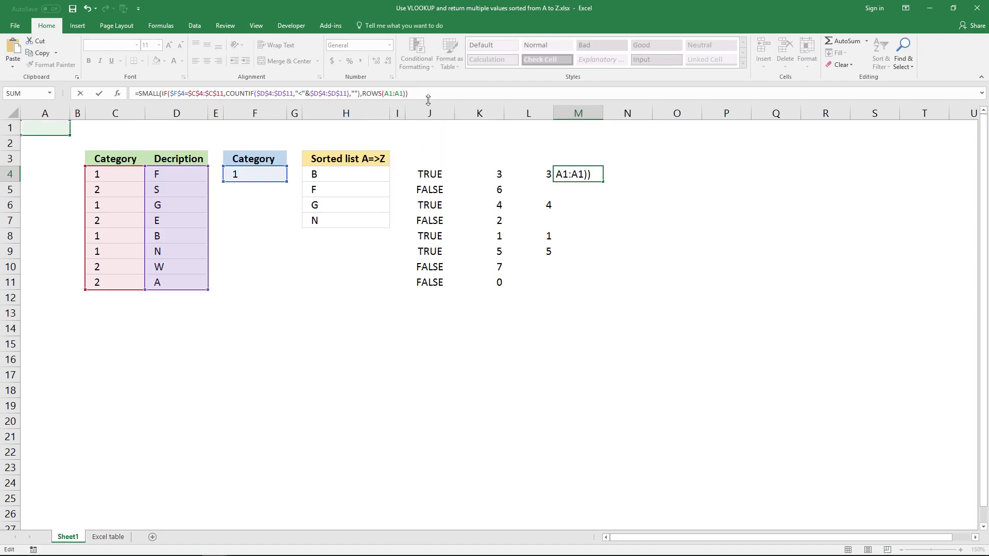
Step: Make the first reference in ROWS absolute, giving ROWS($A$1:A1), and enter the SMALL formula in M4 as an array formula
click(388, 94)
key(F4)
click(402, 94)
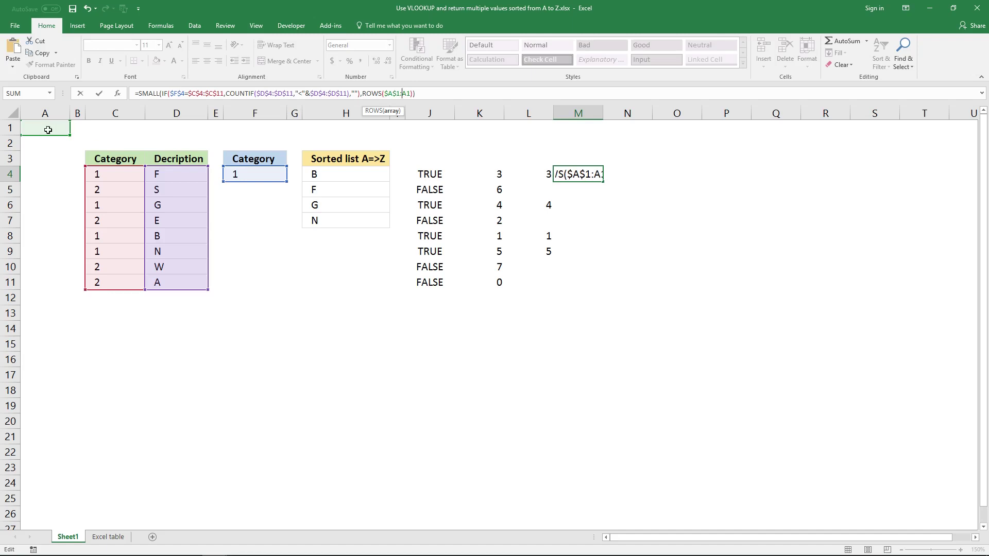
click(411, 93)
click(430, 94)
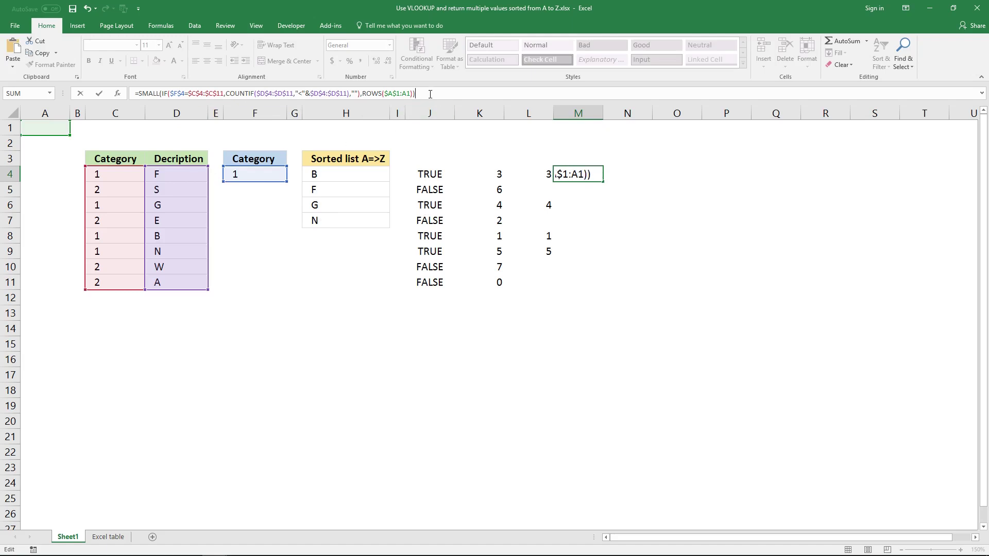
key(ctrl+shift+Return)
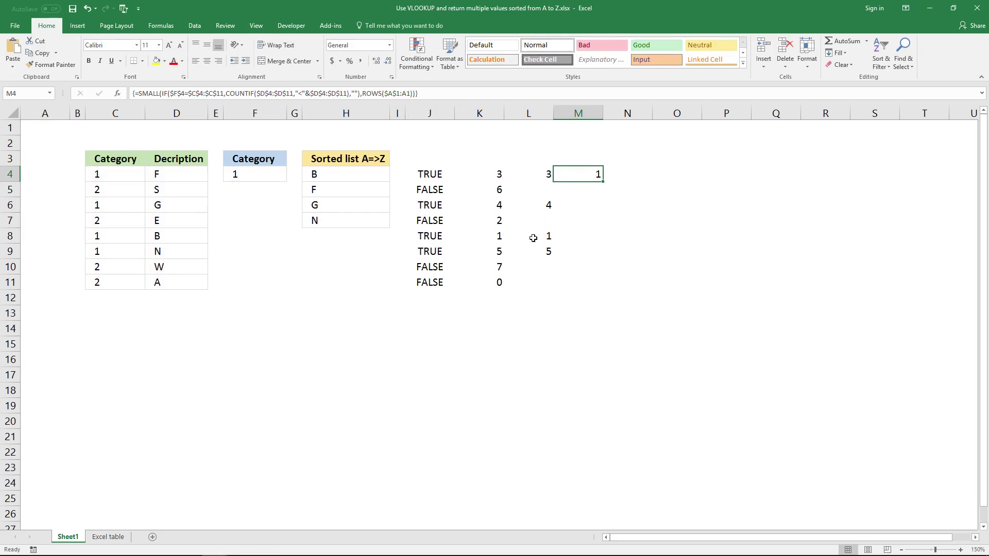
Step: Fill the SMALL formula down to M5 and examine how the ROWS range expands there
drag(602, 182, 601, 199)
click(601, 195)
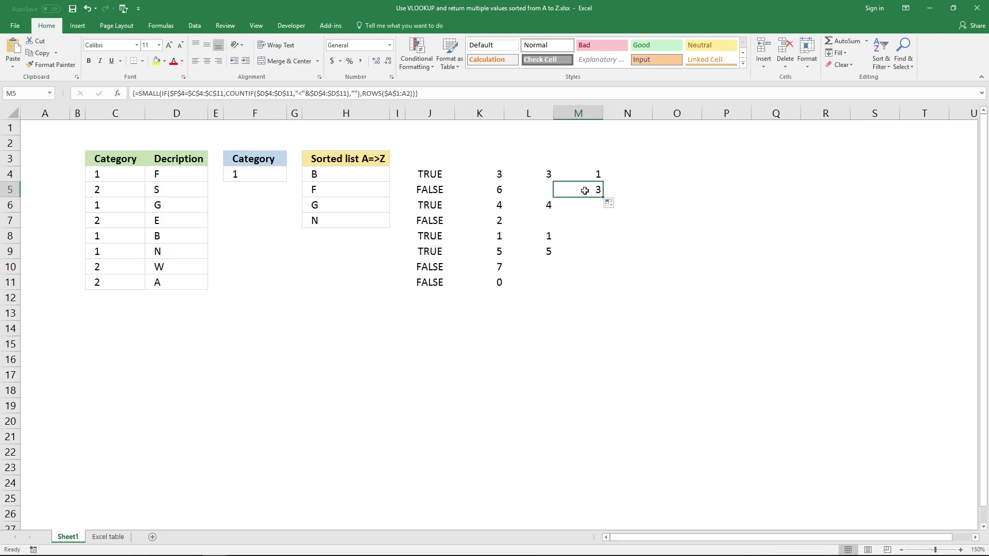
click(544, 175)
click(585, 191)
click(408, 93)
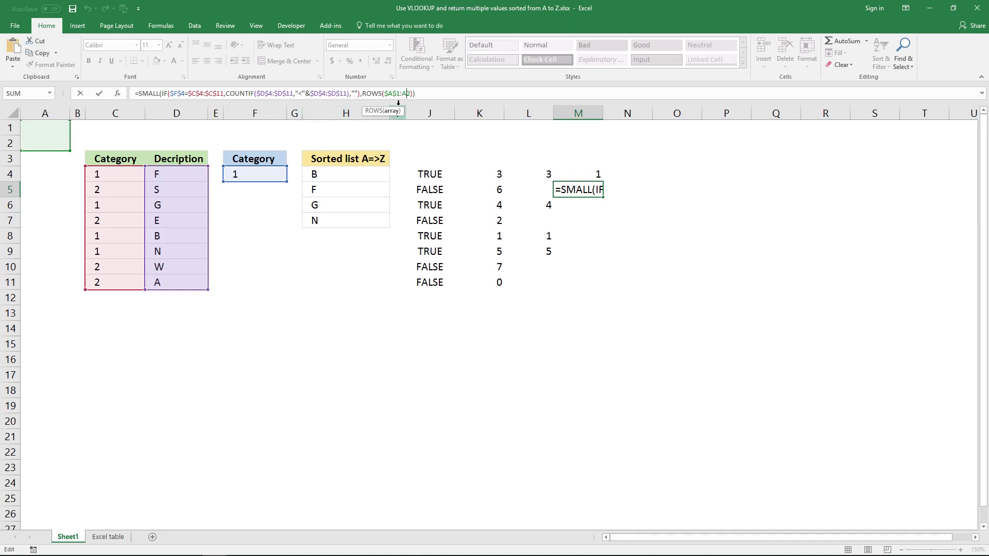
click(405, 93)
key(ctrl+shift+Return)
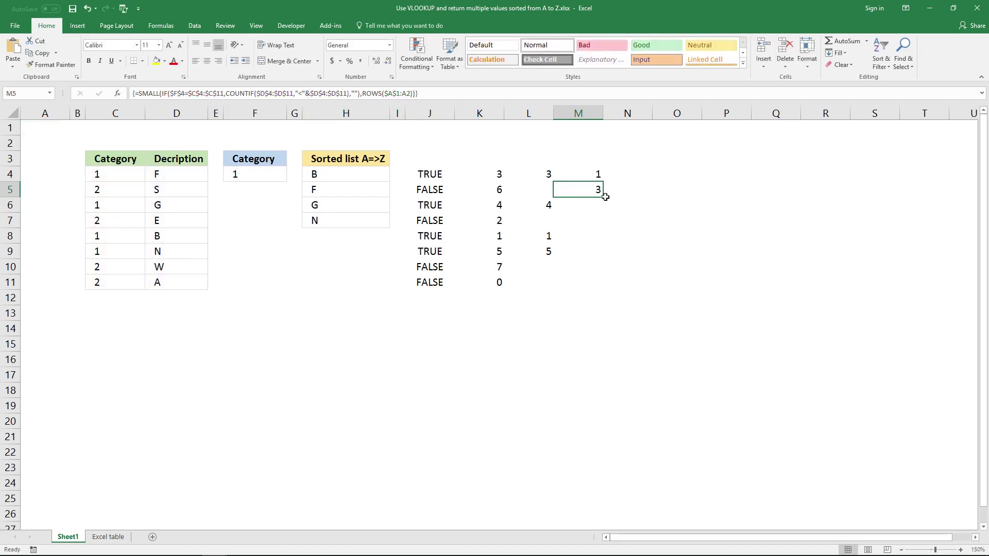
Step: Fill the SMALL formula from M5 down to M6 and open M6 to examine its ROWS range
drag(605, 197, 609, 218)
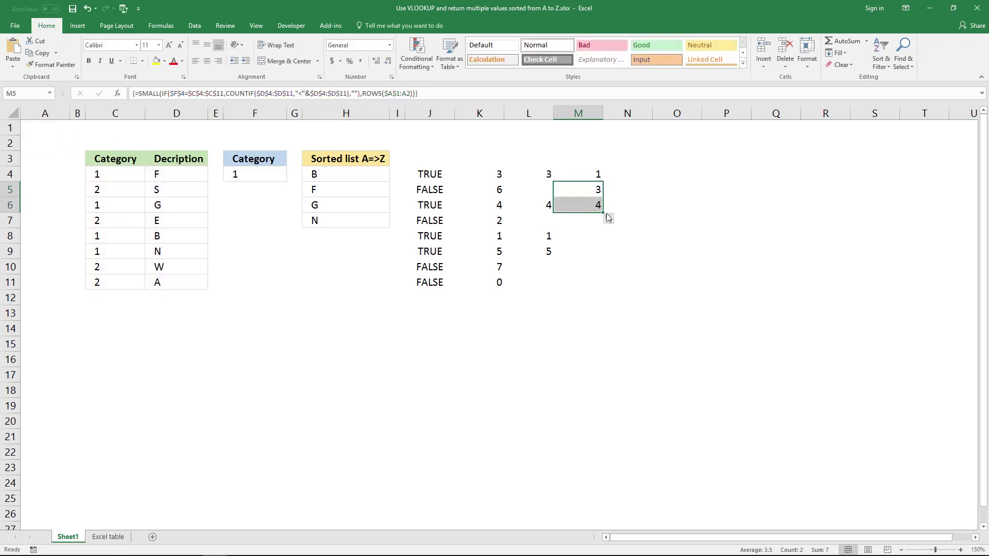
click(588, 205)
key(F2)
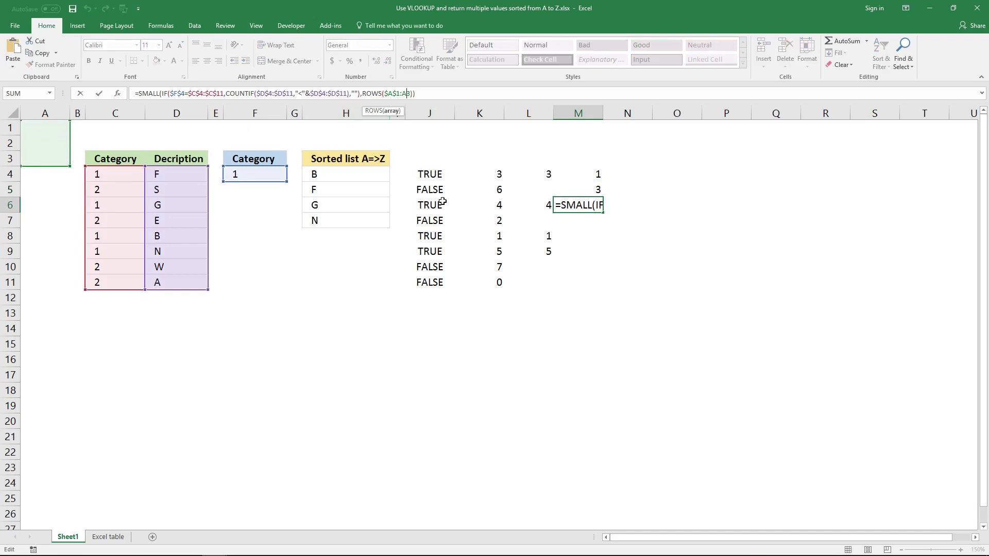
Step: Keep M6's SMALL formula as an array formula, review the IF results in L4:L11, and fill the formula down from M6 to M8
key(ctrl+shift+Return)
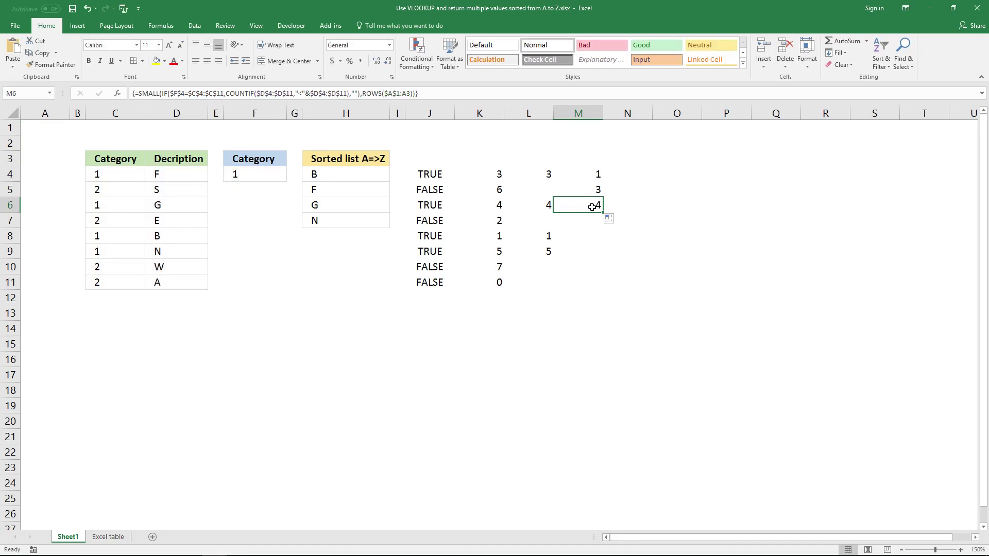
drag(538, 174, 544, 282)
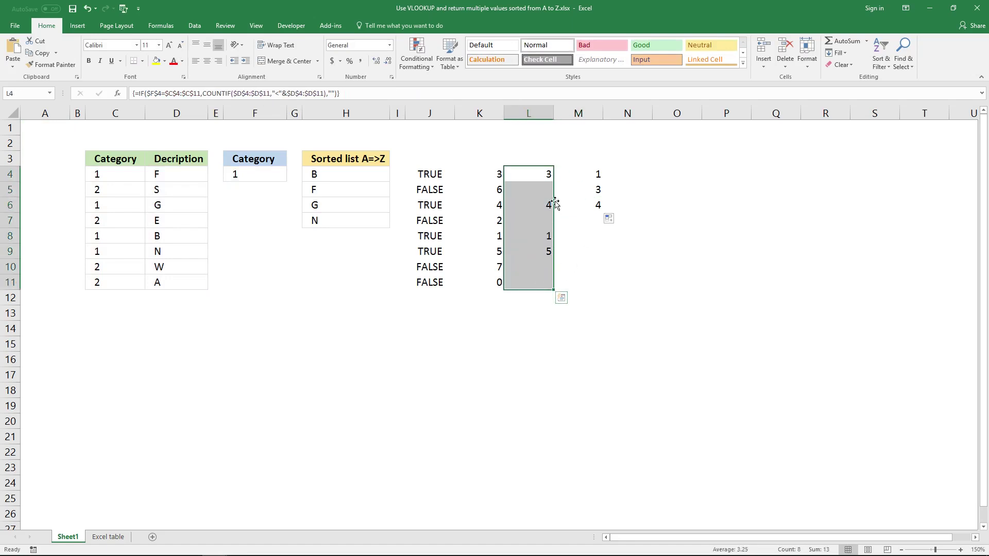
click(587, 205)
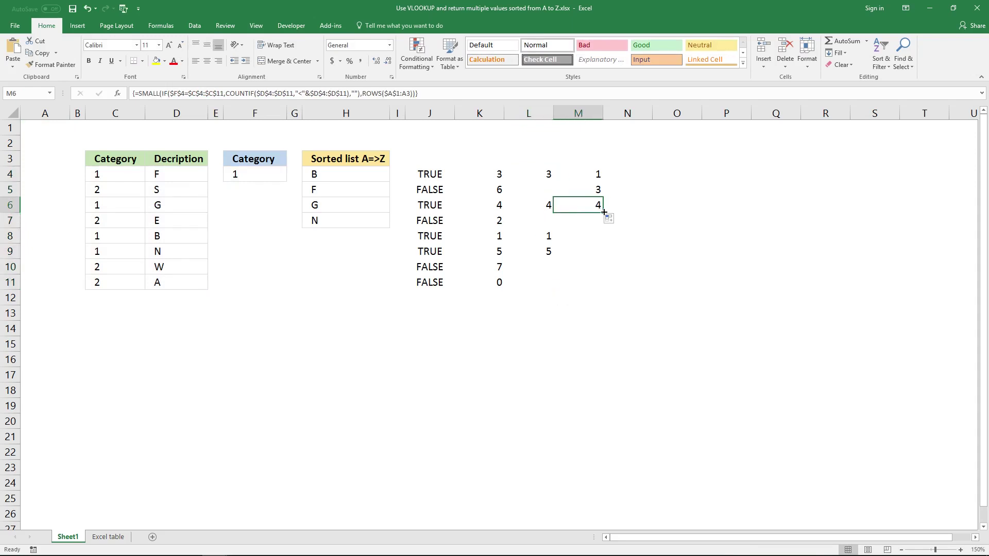
drag(602, 213, 602, 243)
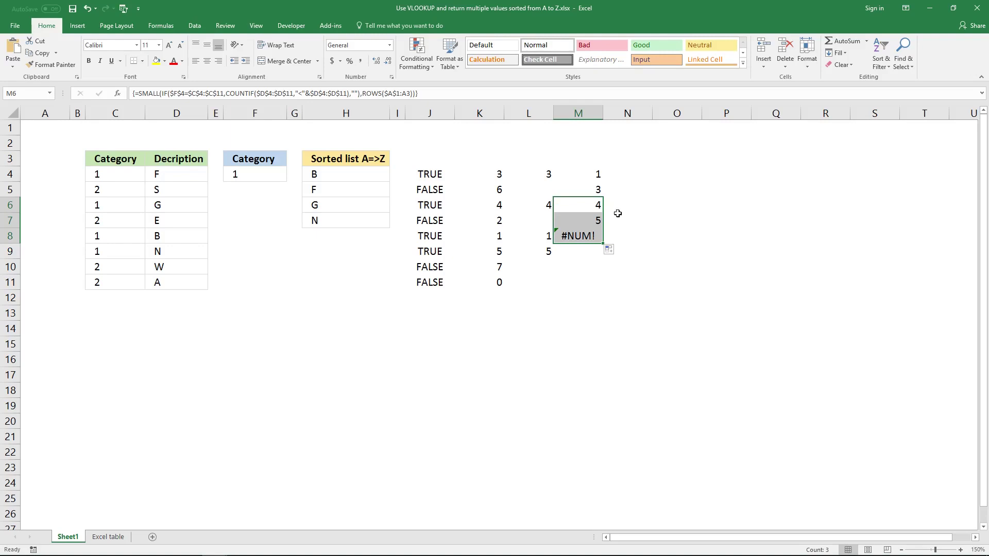
Step: Examine where the SMALL result in M4 occurs among the COUNTIF ranks in K4:K11, going through the ranks cell by cell
click(594, 171)
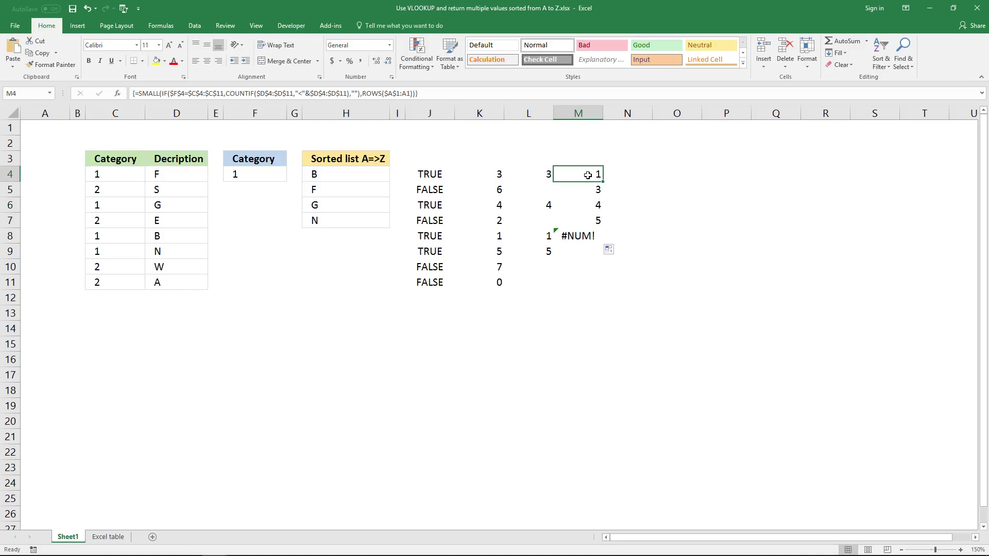
drag(499, 174, 497, 282)
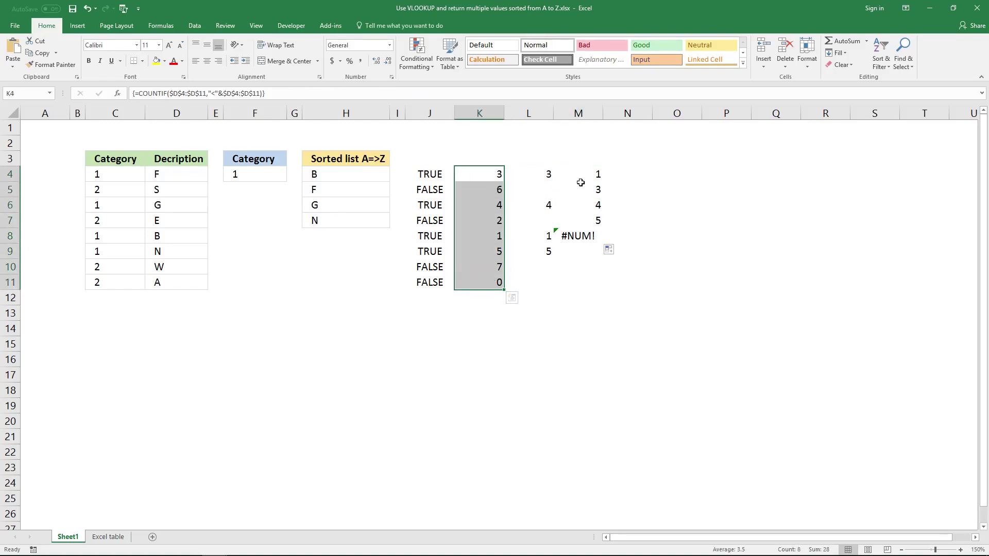
click(588, 175)
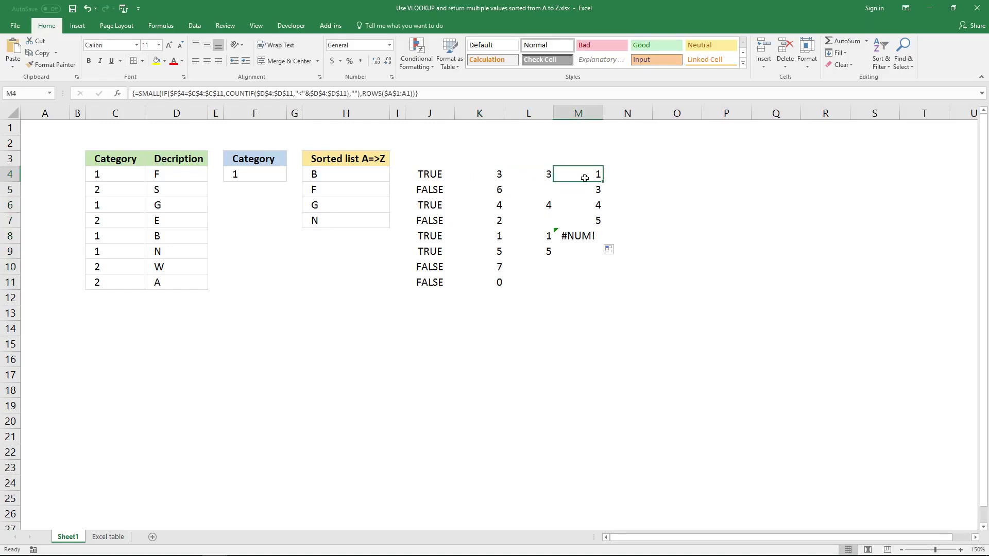
drag(499, 176, 502, 285)
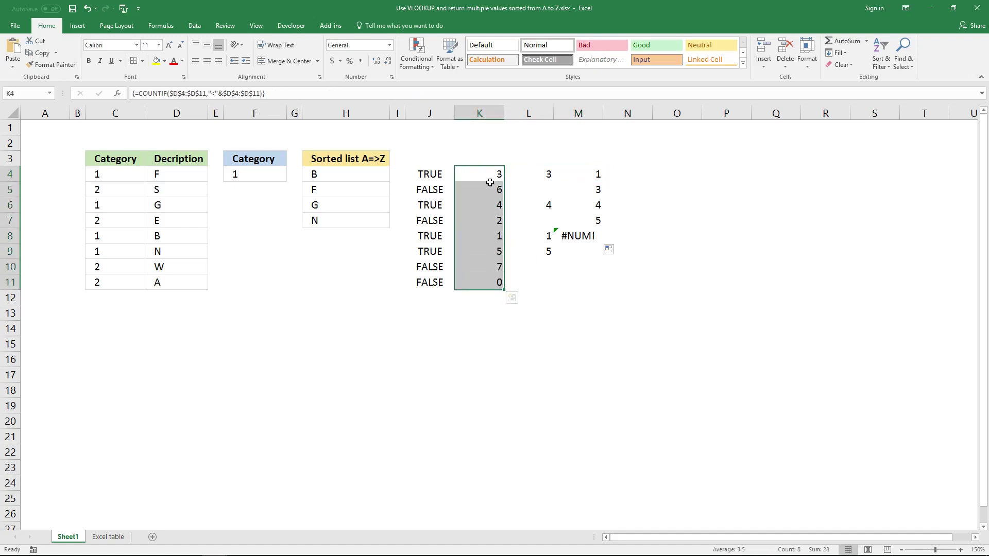
drag(490, 177, 497, 189)
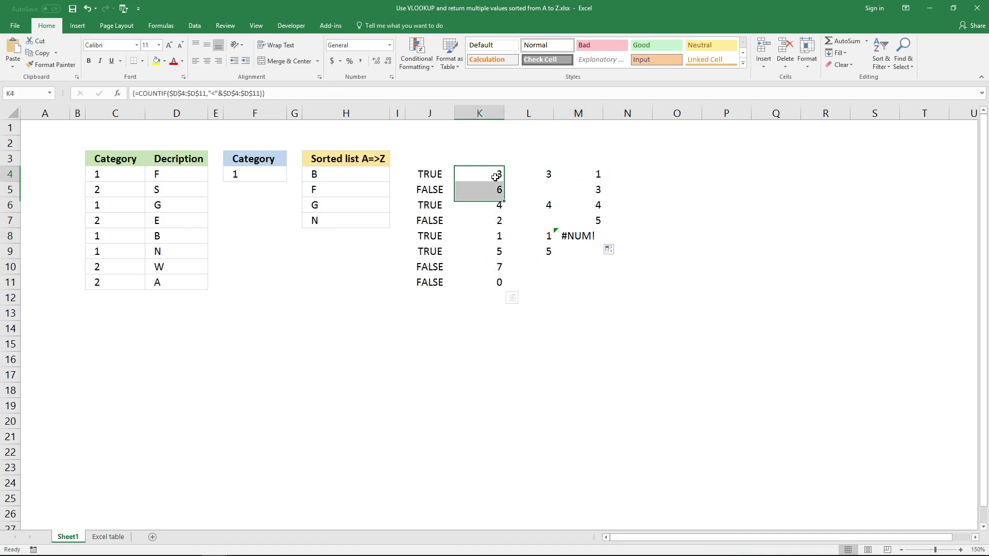
click(497, 189)
click(499, 204)
click(499, 220)
click(499, 235)
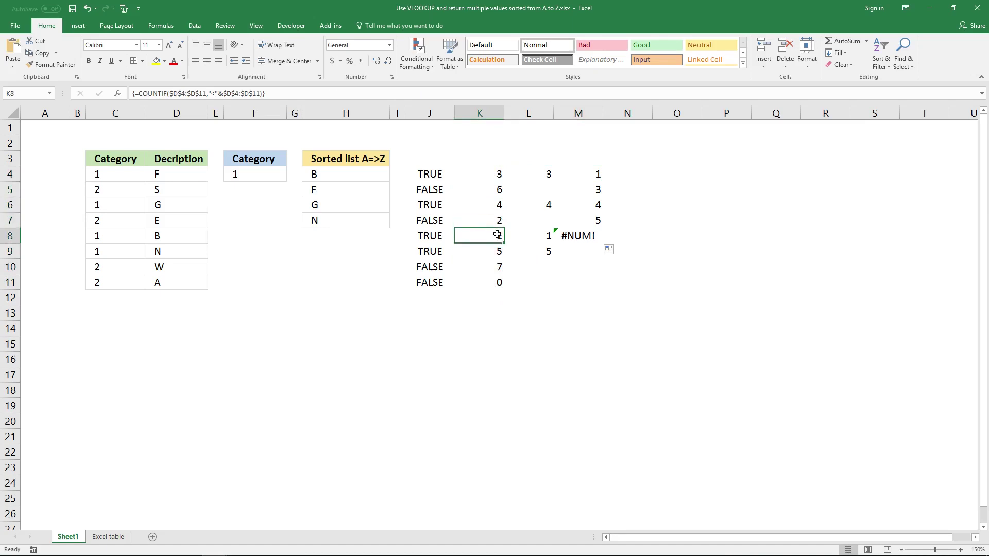
click(499, 251)
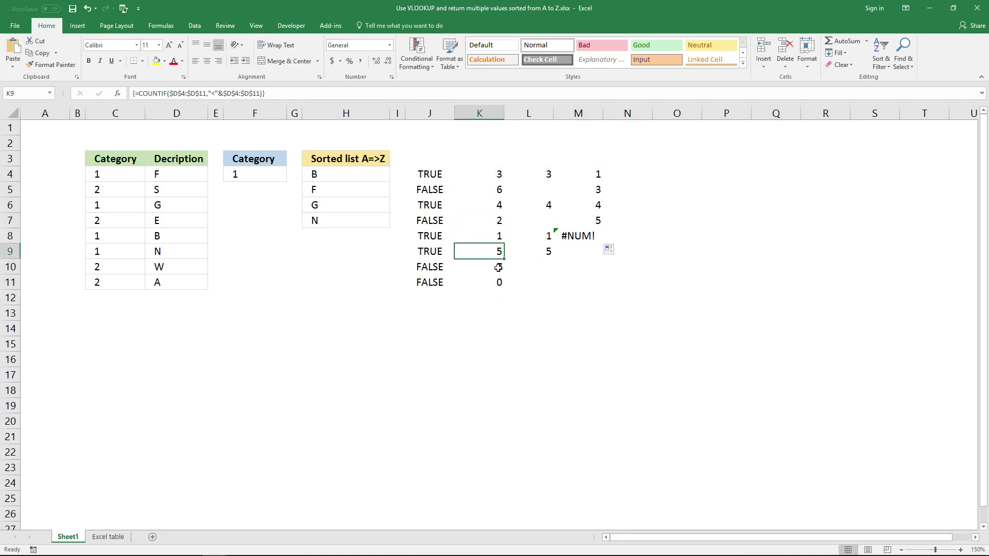
click(499, 237)
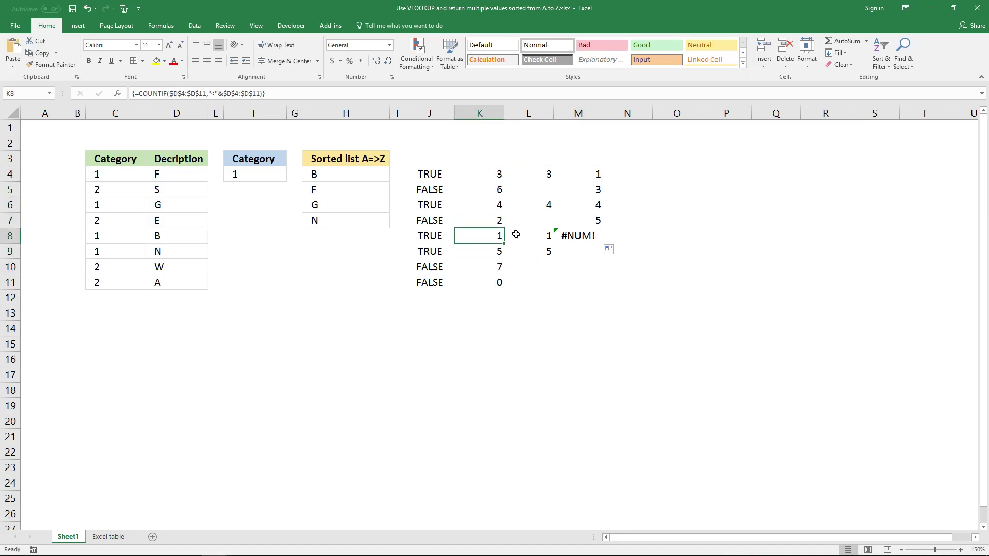
Step: Copy the SMALL expression from M4's formula without its equals sign, leaving M4 unedited
click(634, 178)
click(598, 178)
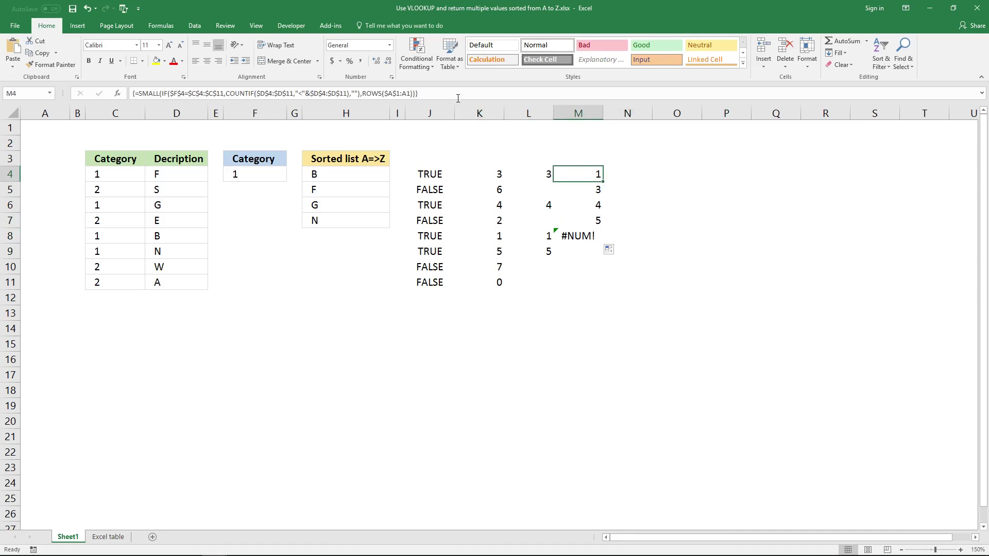
click(460, 98)
drag(460, 97, 142, 97)
key(ctrl+c)
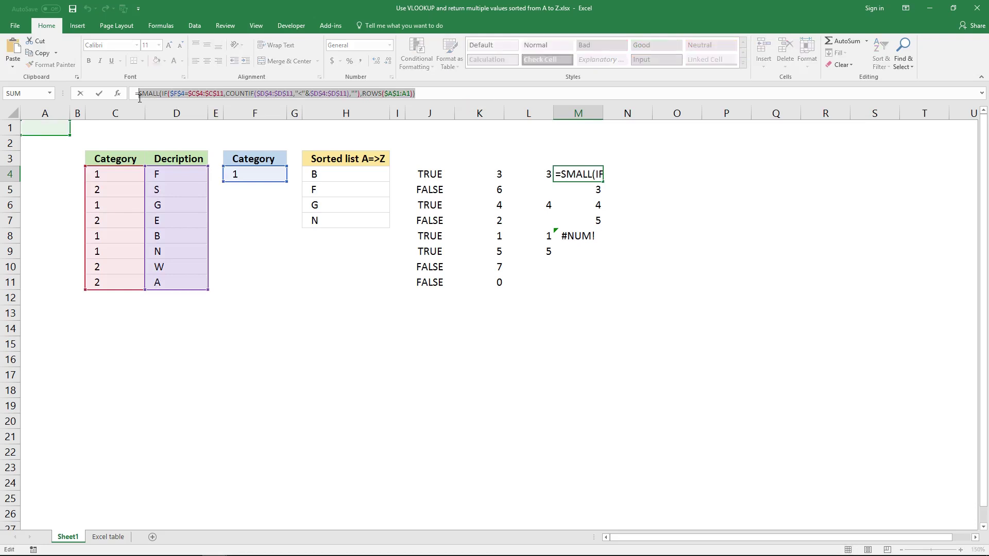
key(Escape)
Step: Start =MATCH( in N4 with the copied SMALL expression as lookup value plus a comma, and store it as text with a leading apostrophe
click(623, 172)
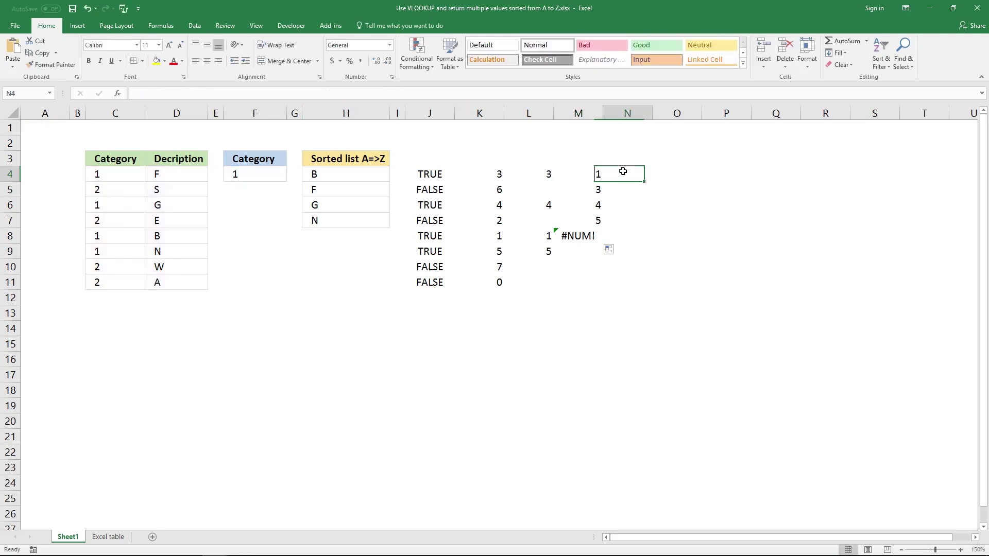
click(448, 91)
text(=M)
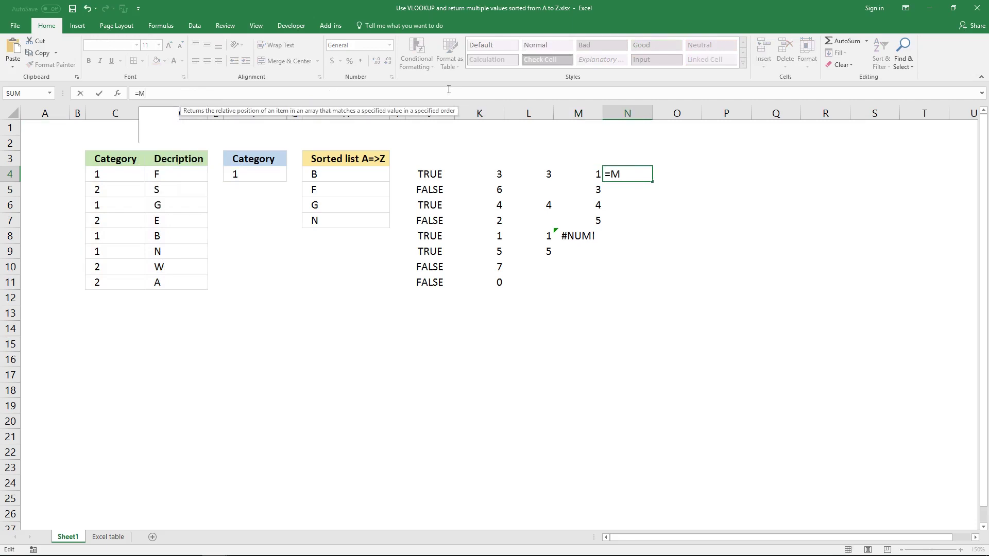
text(ATCH()
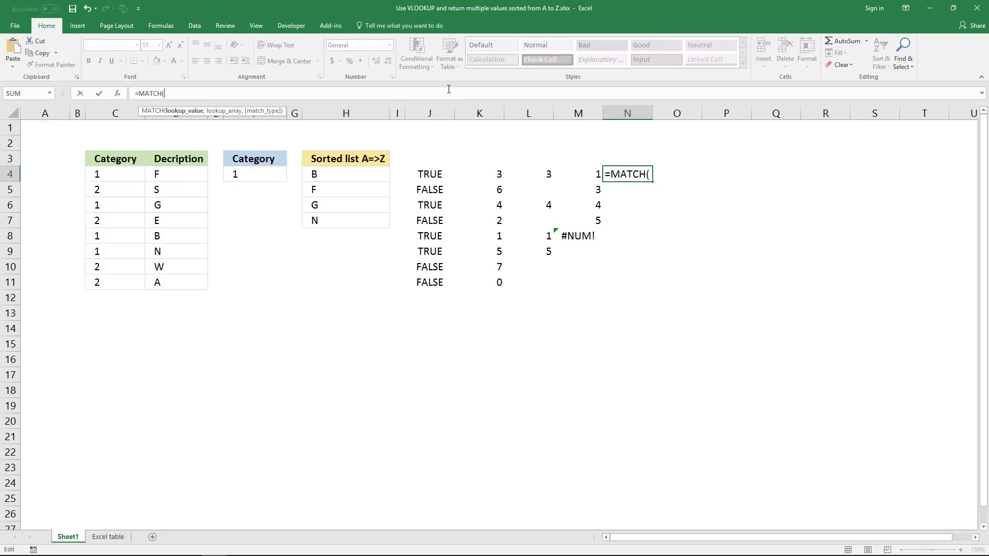
key(ctrl+v)
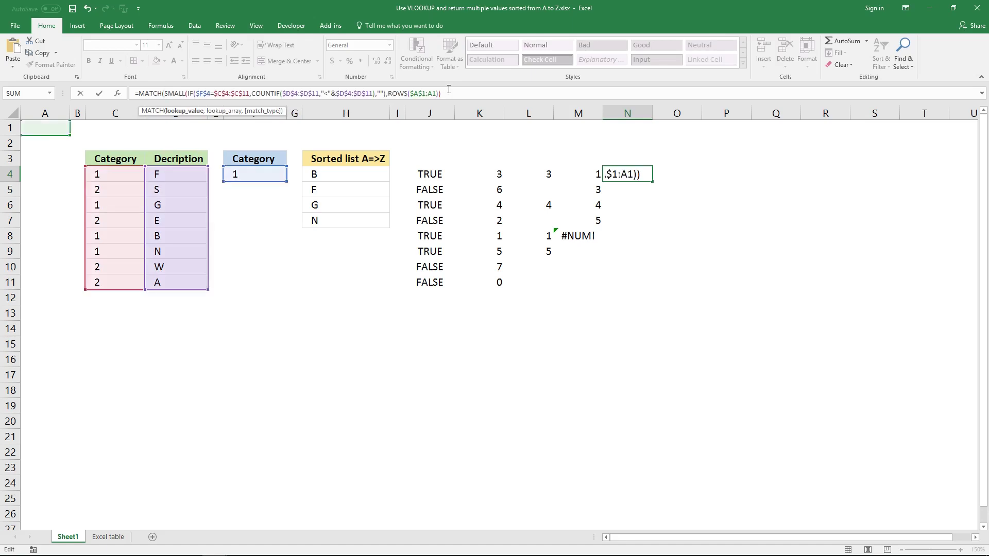
text(,)
click(135, 95)
text(')
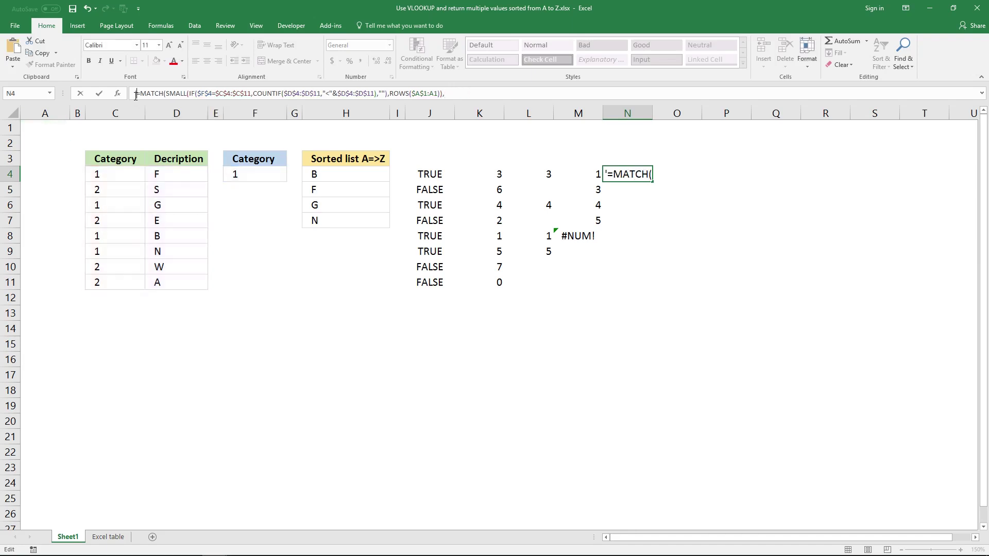
key(Return)
Step: Add K4's COUNTIF expression as the lookup array of MATCH in N4, remove the leading apostrophe, and enter it as an array formula
click(492, 172)
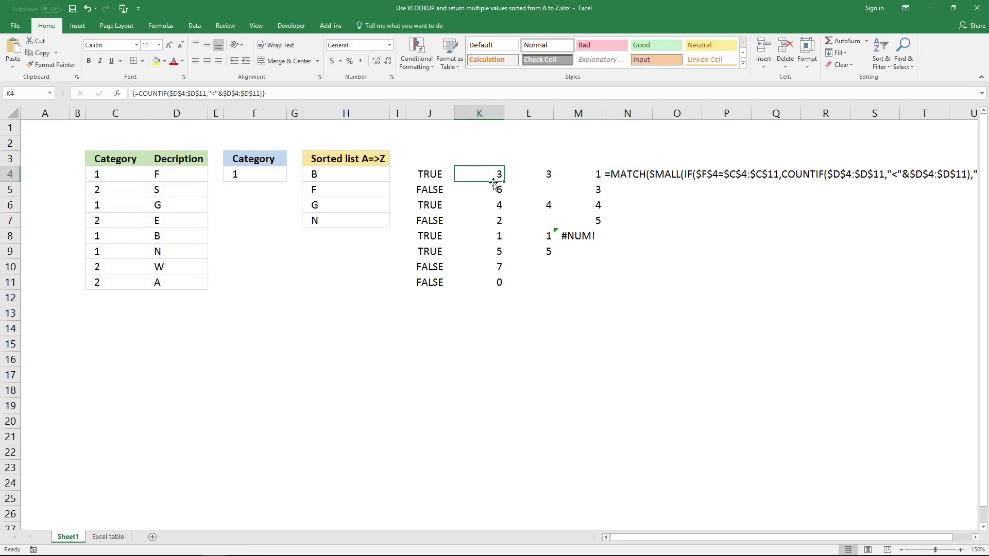
drag(279, 94, 138, 93)
key(ctrl+c)
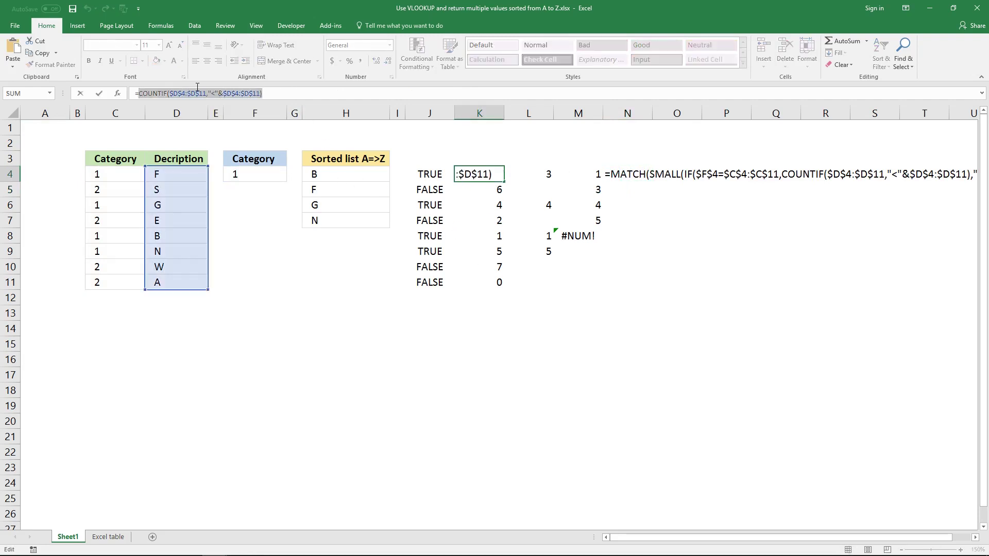
key(Escape)
click(606, 171)
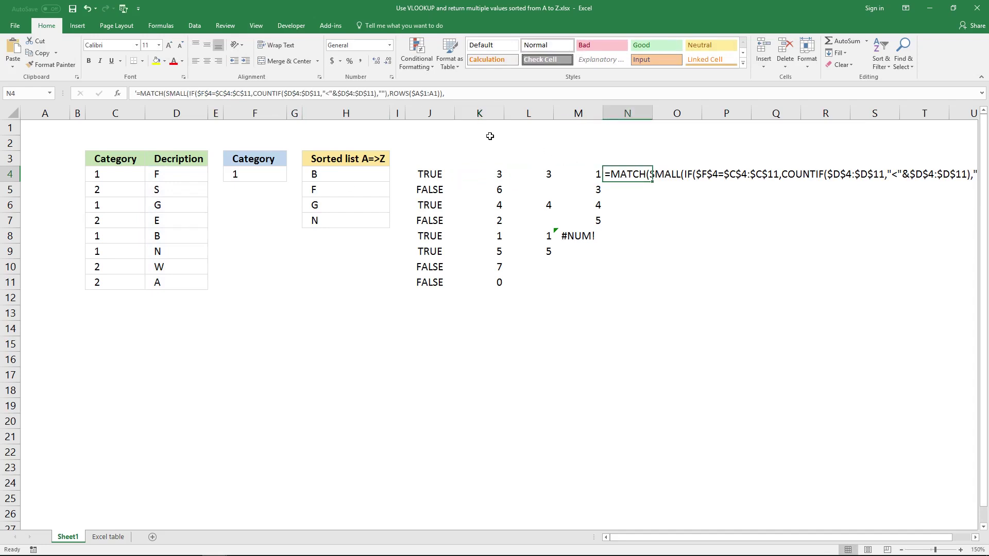
click(454, 96)
key(ctrl+v)
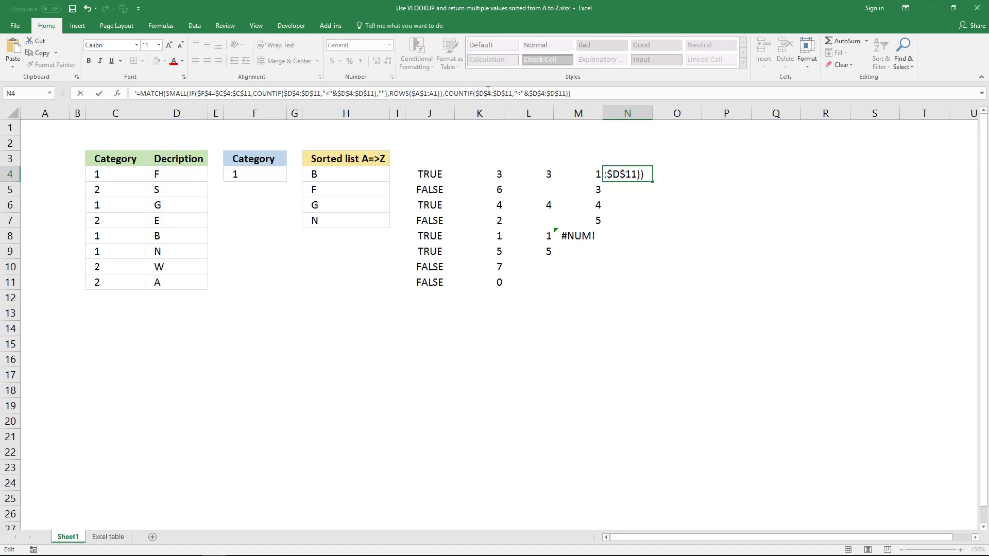
key(Home)
key(Delete)
key(ctrl+shift+Return)
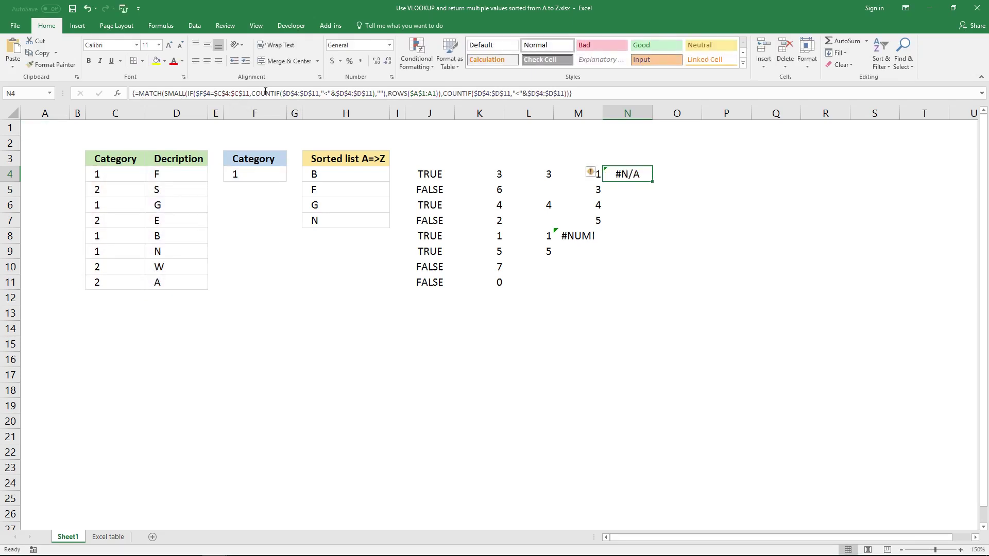
Step: Add match type 0 to the MATCH formula in N4, re-enter it as an array formula, and trace M4's value through K4:K11 to D8
click(567, 93)
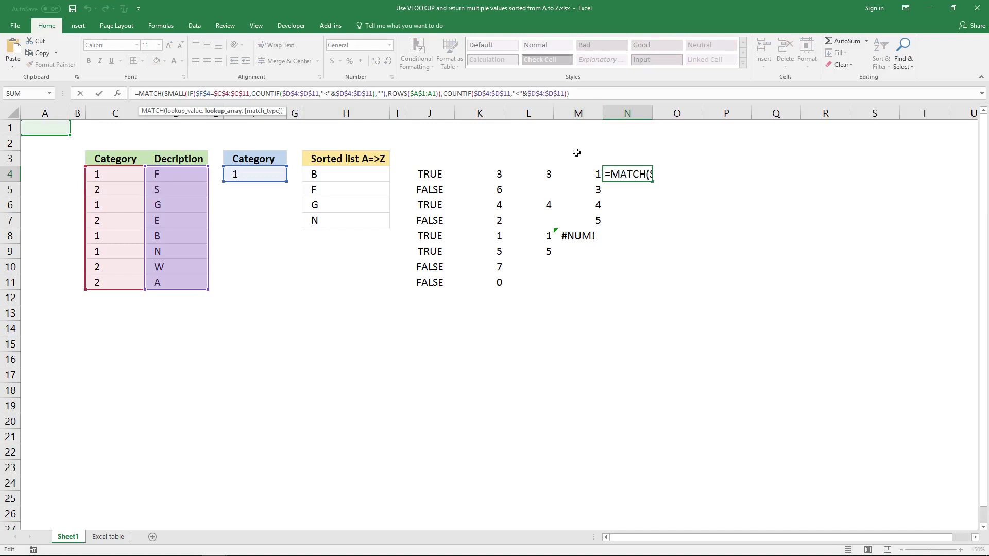
text(,)
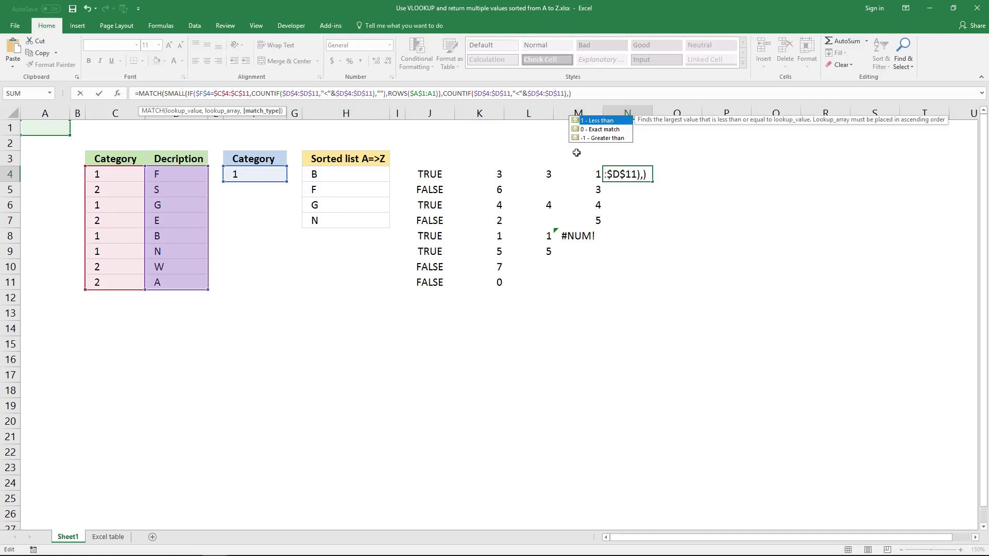
text(0)
key(ctrl+shift+Return)
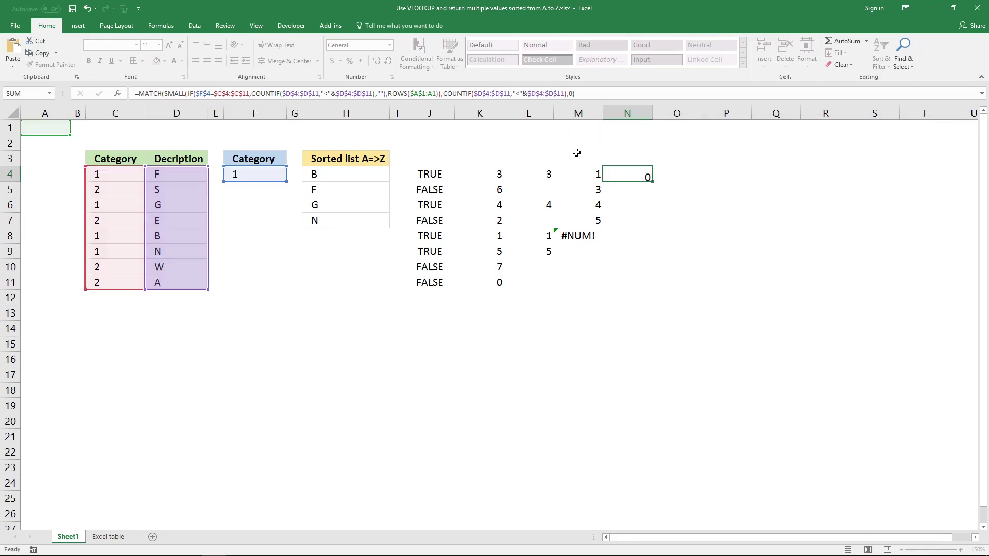
click(595, 172)
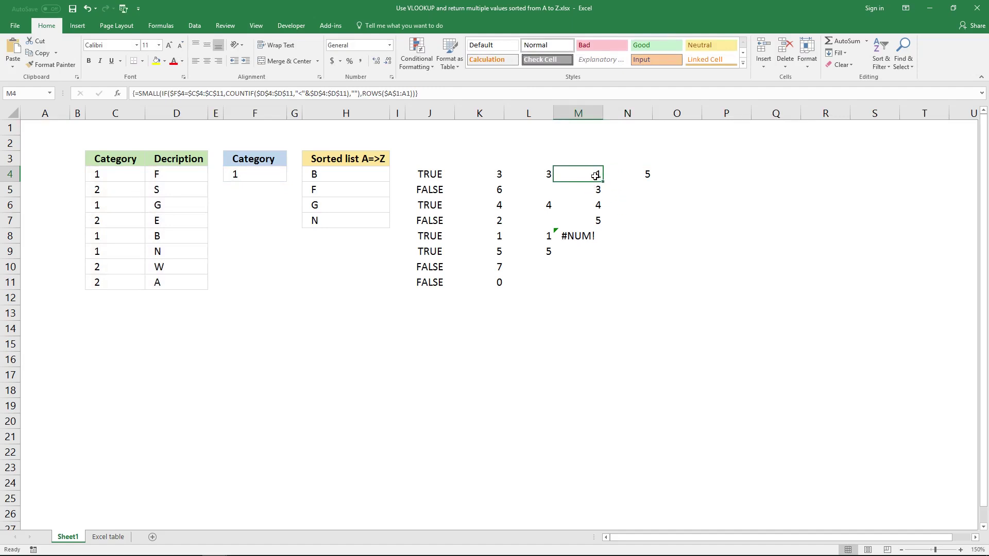
drag(498, 178, 489, 283)
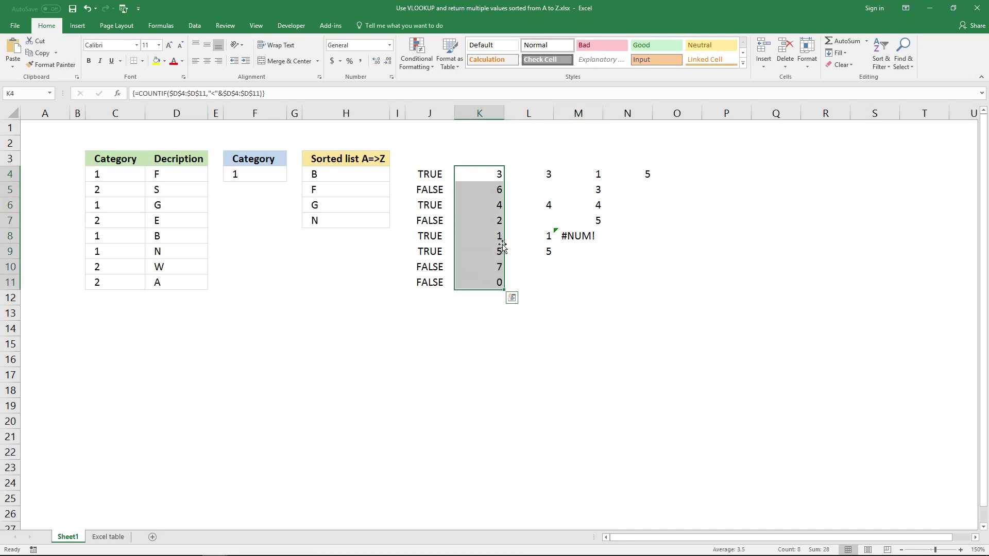
drag(497, 241, 496, 237)
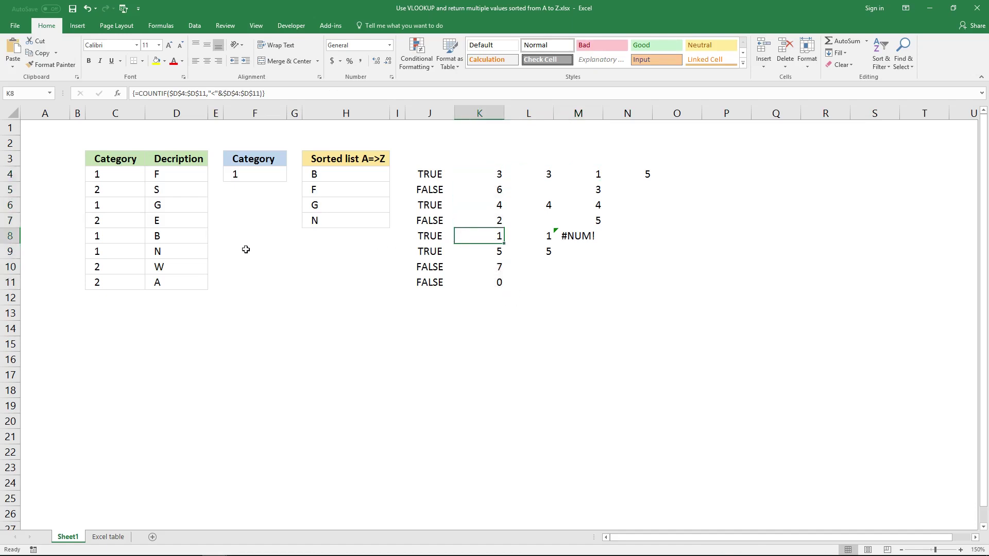
click(179, 239)
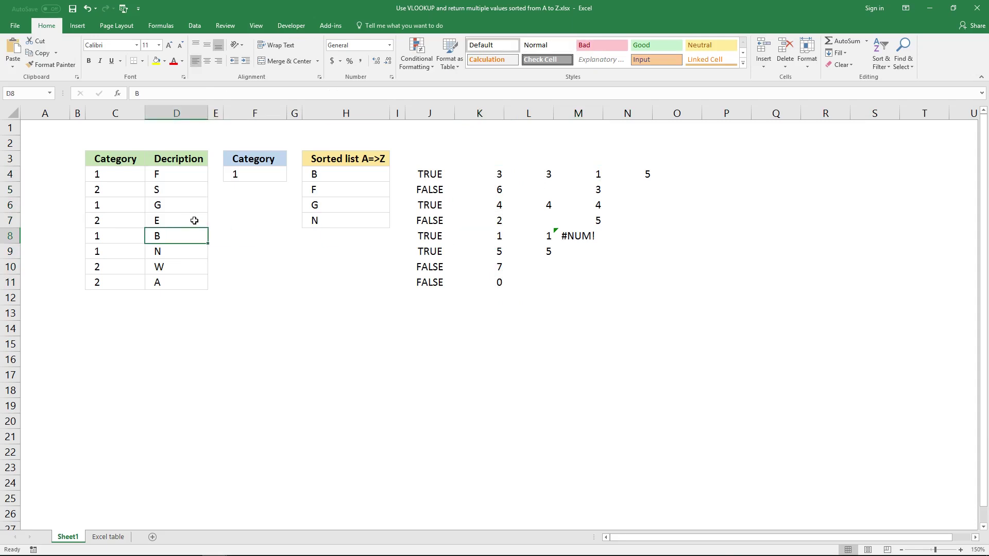
Step: Copy the whole MATCH expression from N4's formula without its equals sign, leaving N4 unedited
click(639, 176)
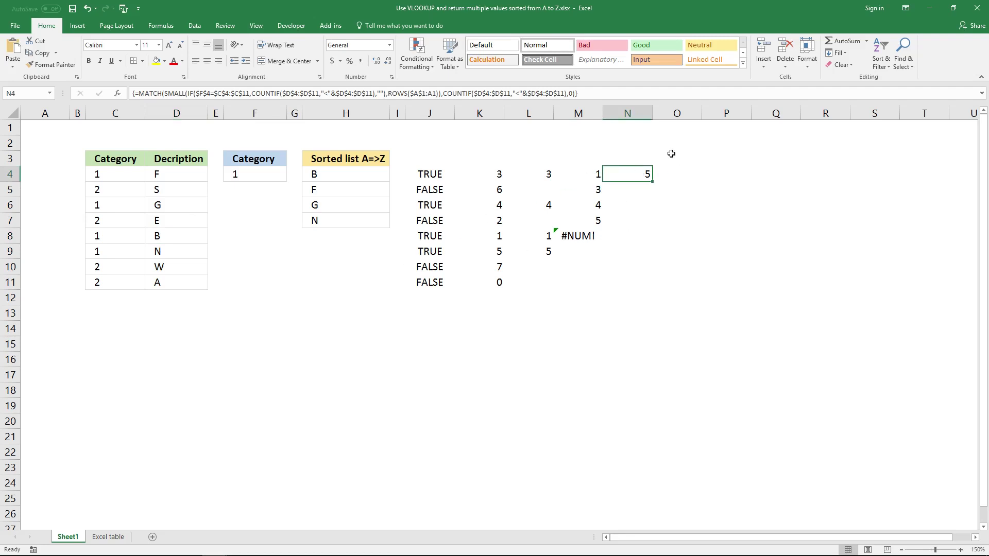
click(609, 94)
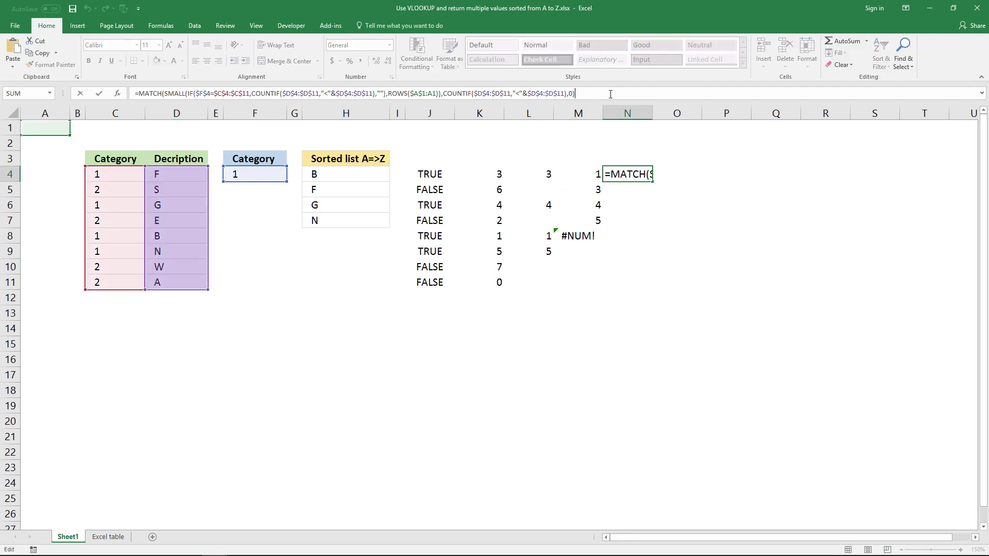
drag(567, 94, 139, 94)
click(575, 94)
drag(575, 94, 139, 93)
key(ctrl+c)
key(Escape)
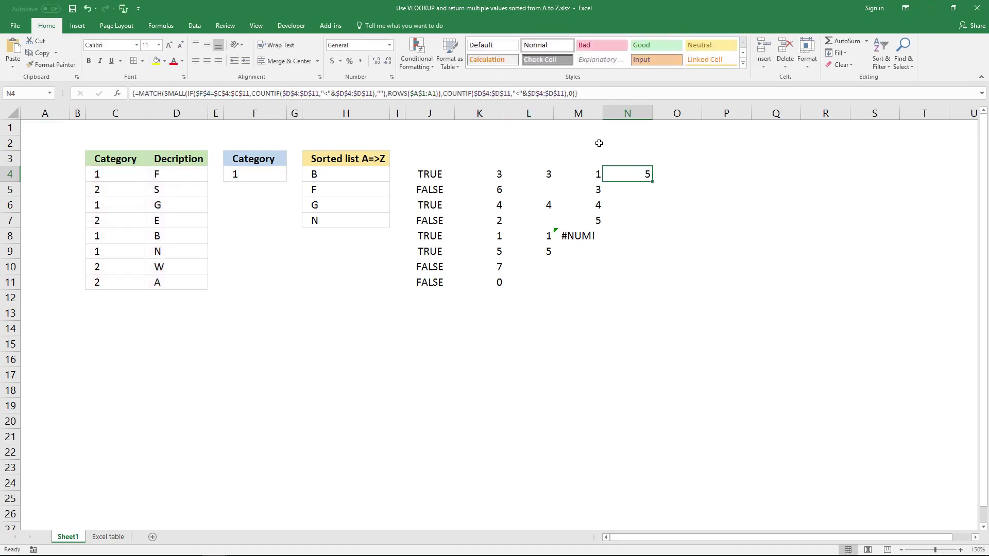
Step: Start an INDEX formula in O4 with the absolute range $D$4:$D$11 as its array, followed by a comma
click(665, 177)
text(=ind)
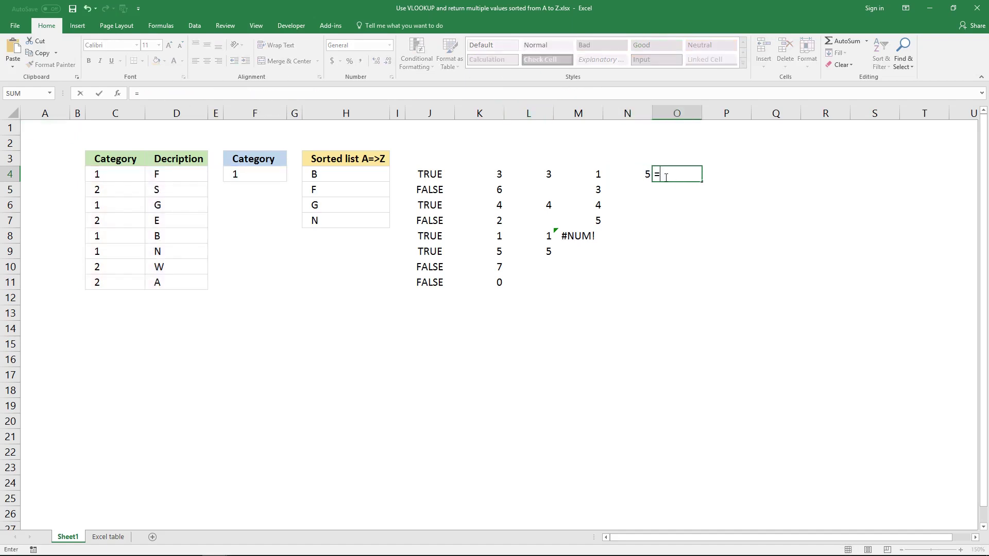
key(Tab)
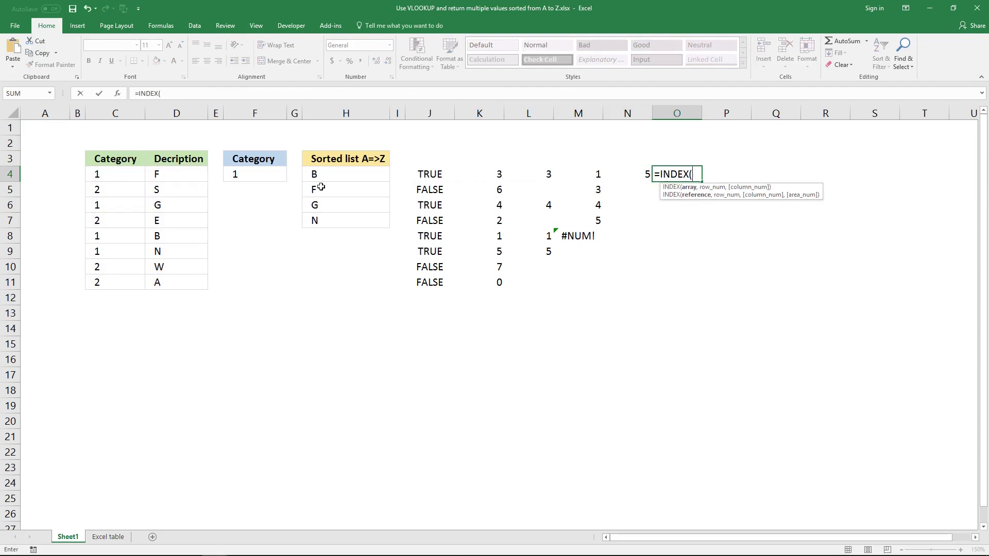
drag(188, 178, 185, 277)
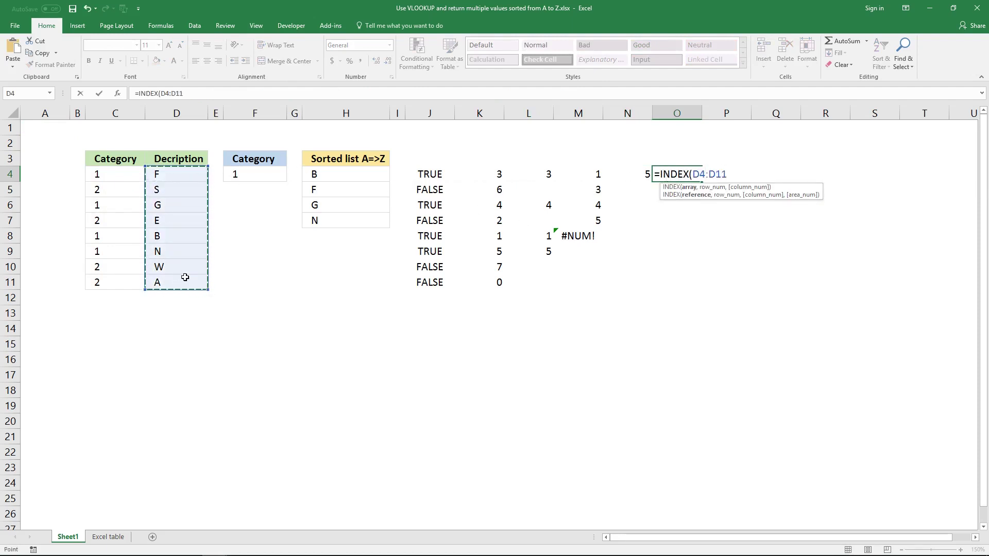
key(F4)
click(234, 93)
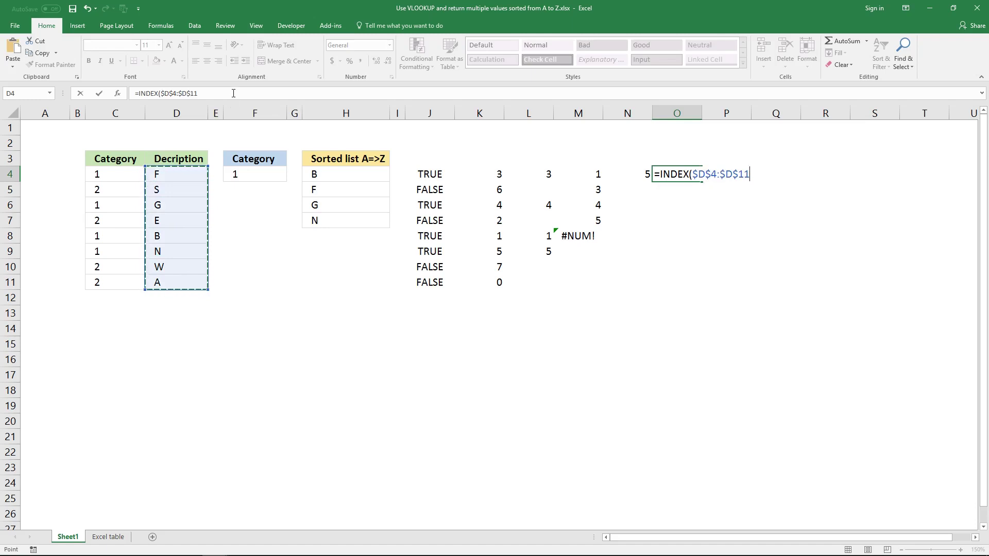
text(,)
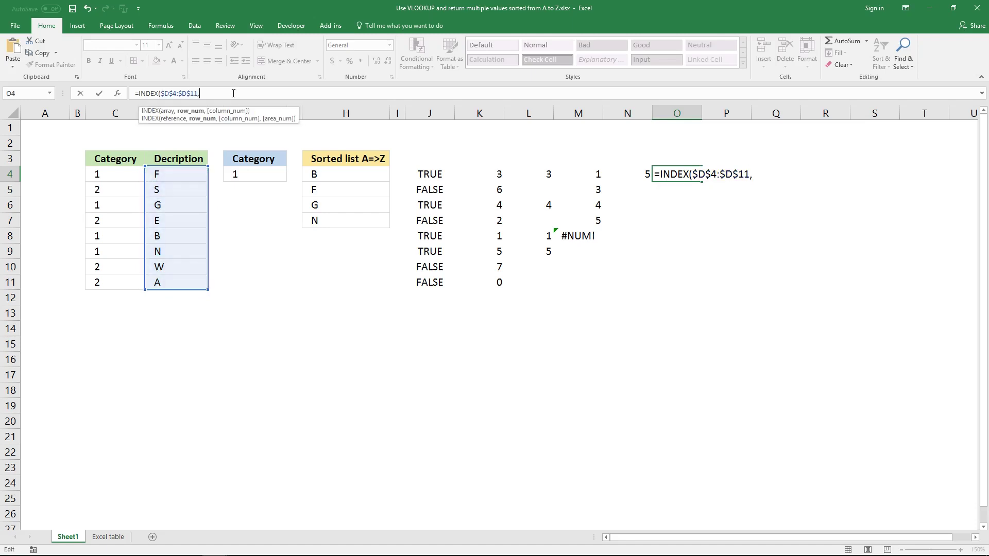
Step: Add the copied MATCH expression as the row number of INDEX in O4, enter it as an array formula, and compare it with H4
key(ctrl+v)
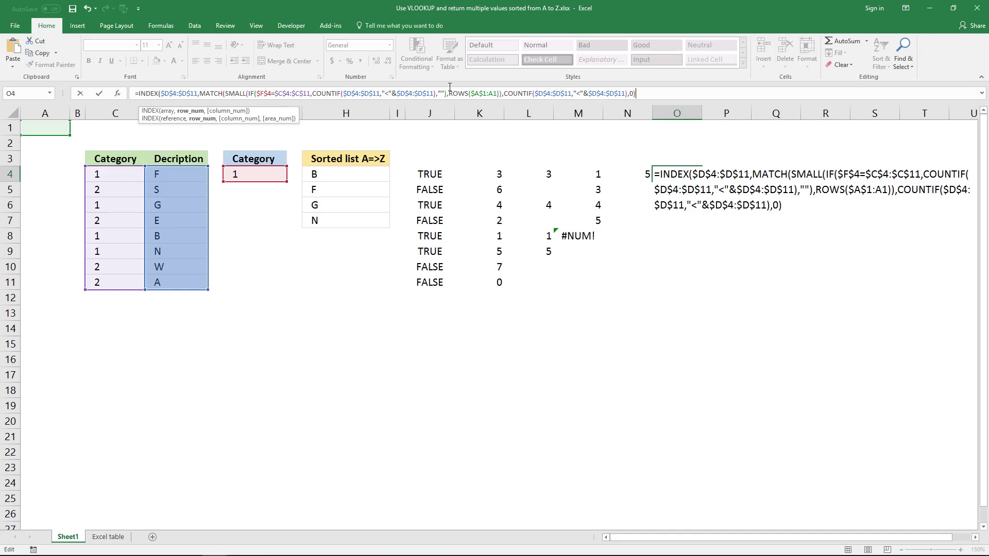
text())
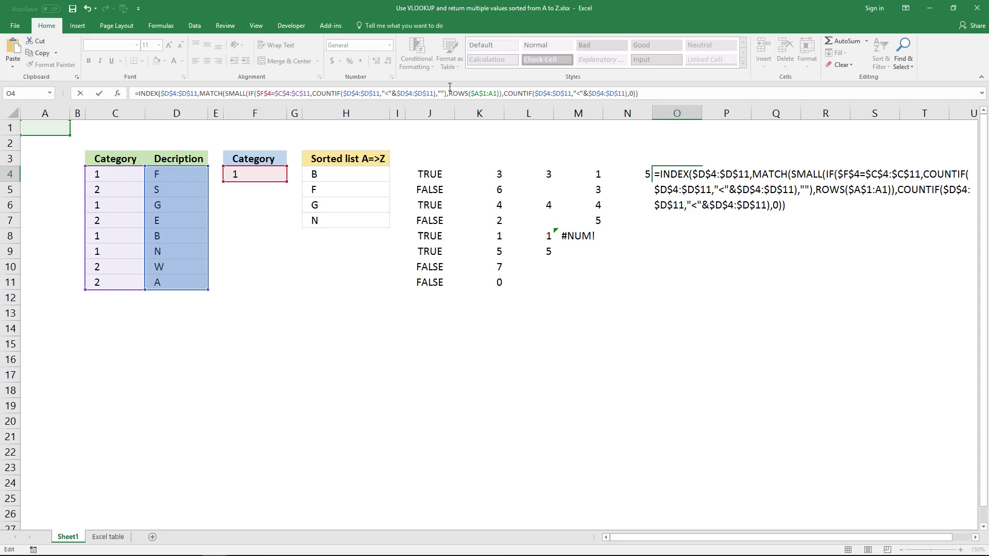
key(ctrl+shift+Return)
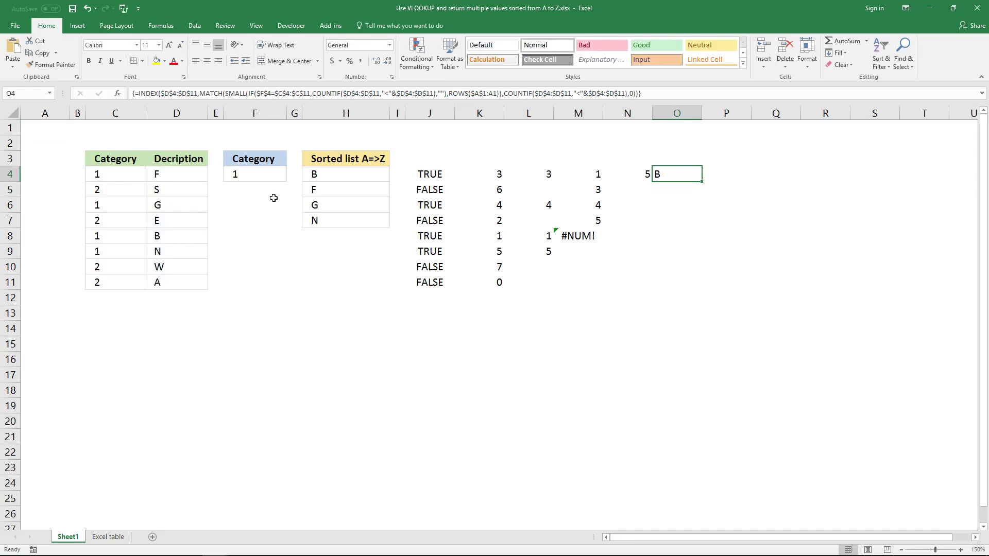
click(315, 174)
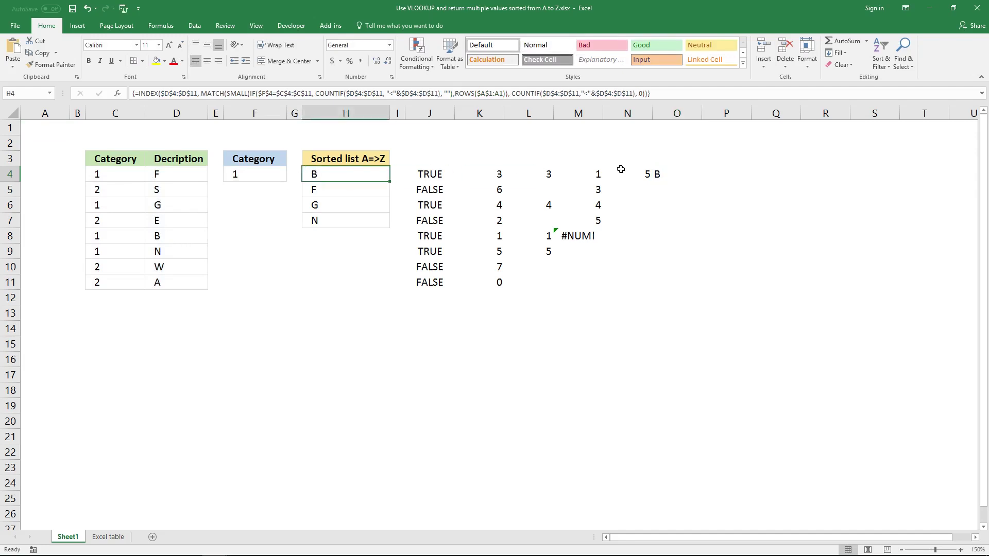
Step: Fill the array formula from O4 down to O10 and check the copied formulas in O5 through O8
click(659, 174)
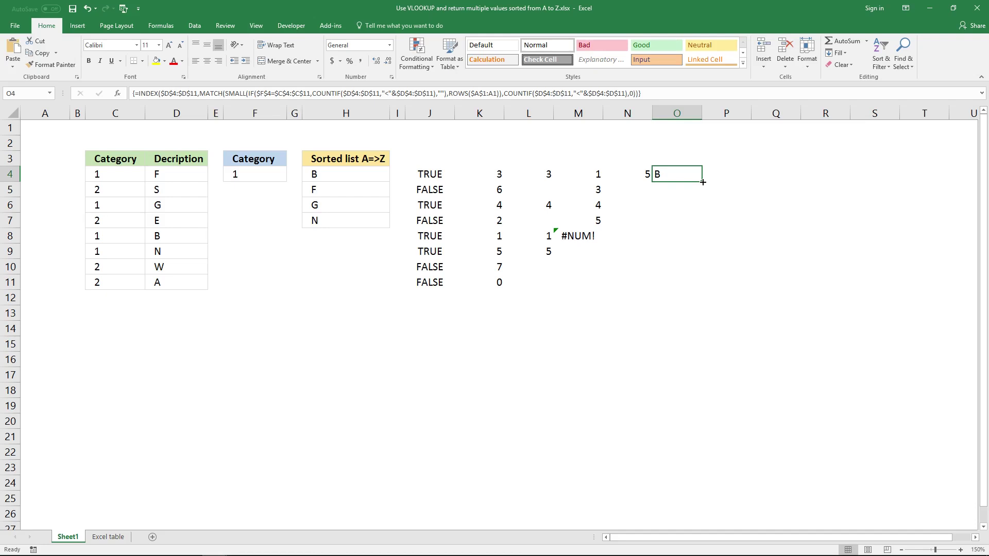
drag(703, 181, 713, 273)
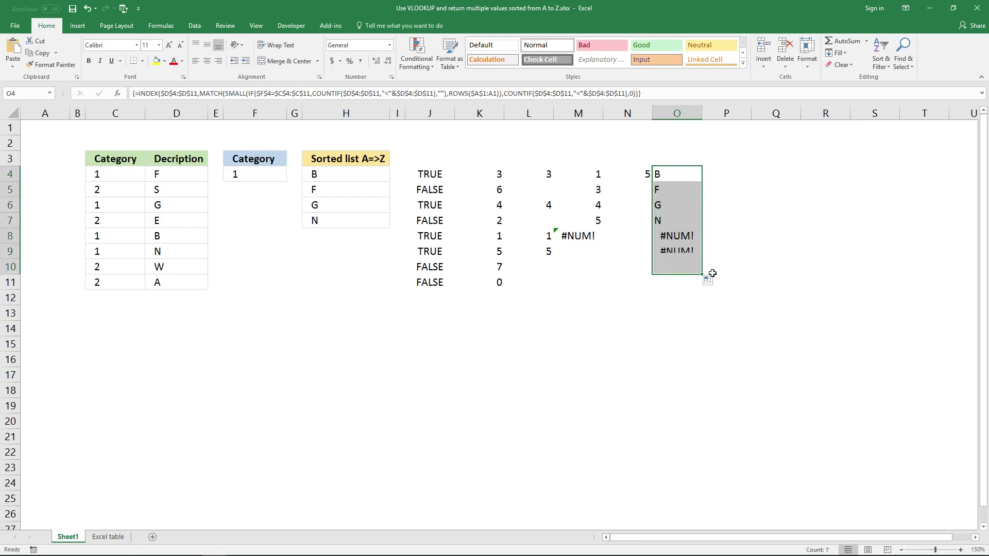
click(675, 184)
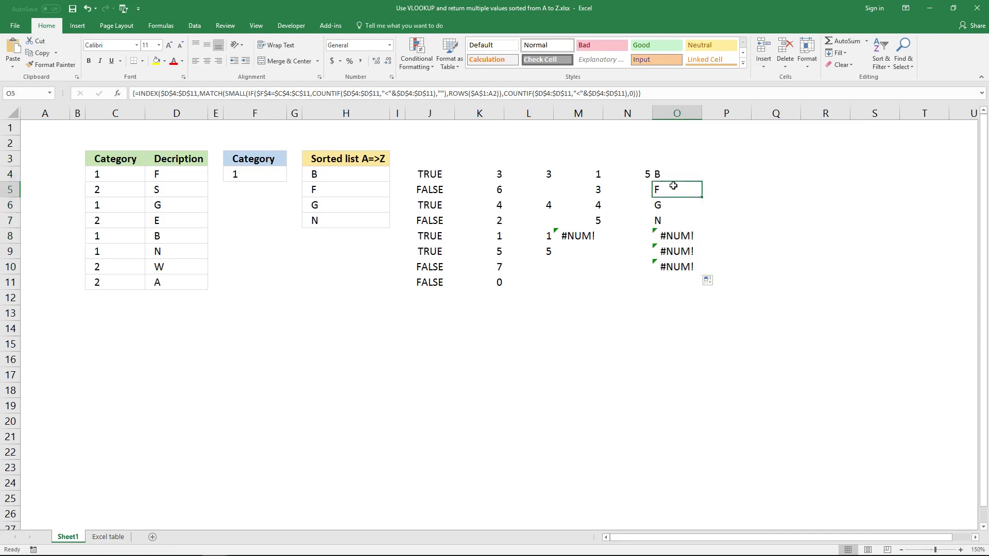
click(690, 209)
click(674, 220)
click(669, 238)
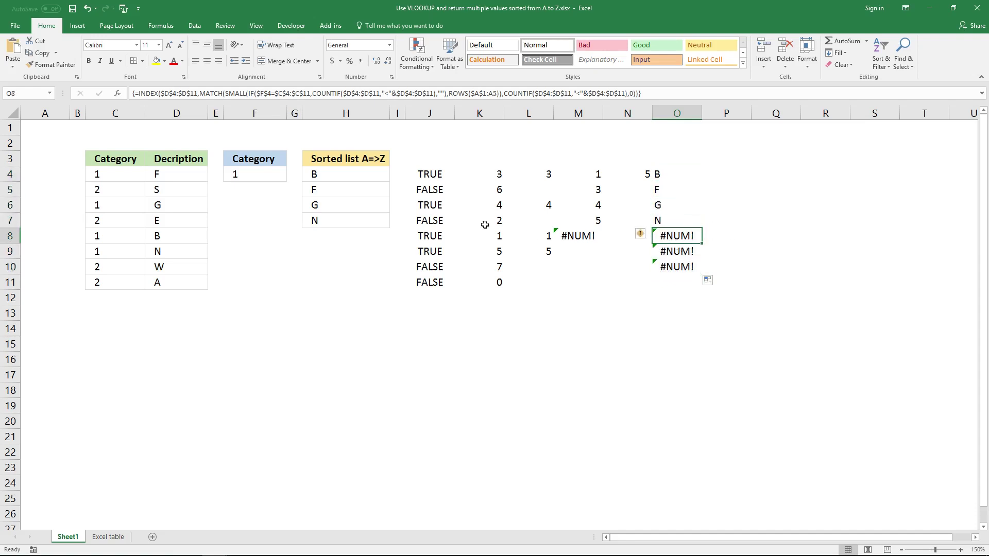